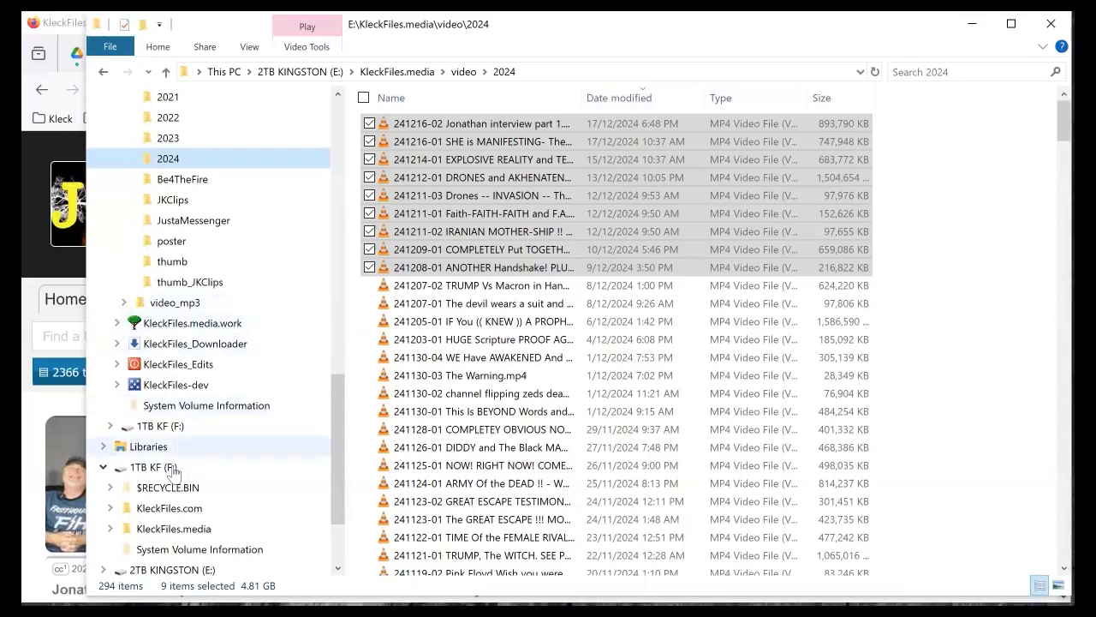
# Open the KleckFiles.media\video\2024 folder on the 1TB KF (F:) drive.
pyautogui.click(111, 427)
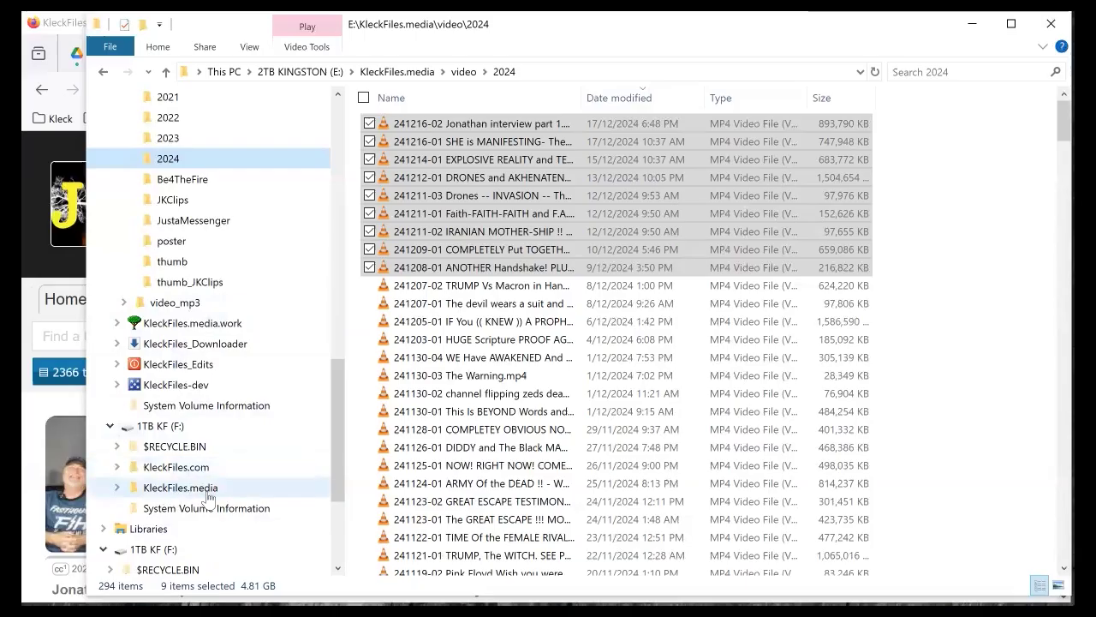
pyautogui.click(118, 487)
pyautogui.click(162, 364)
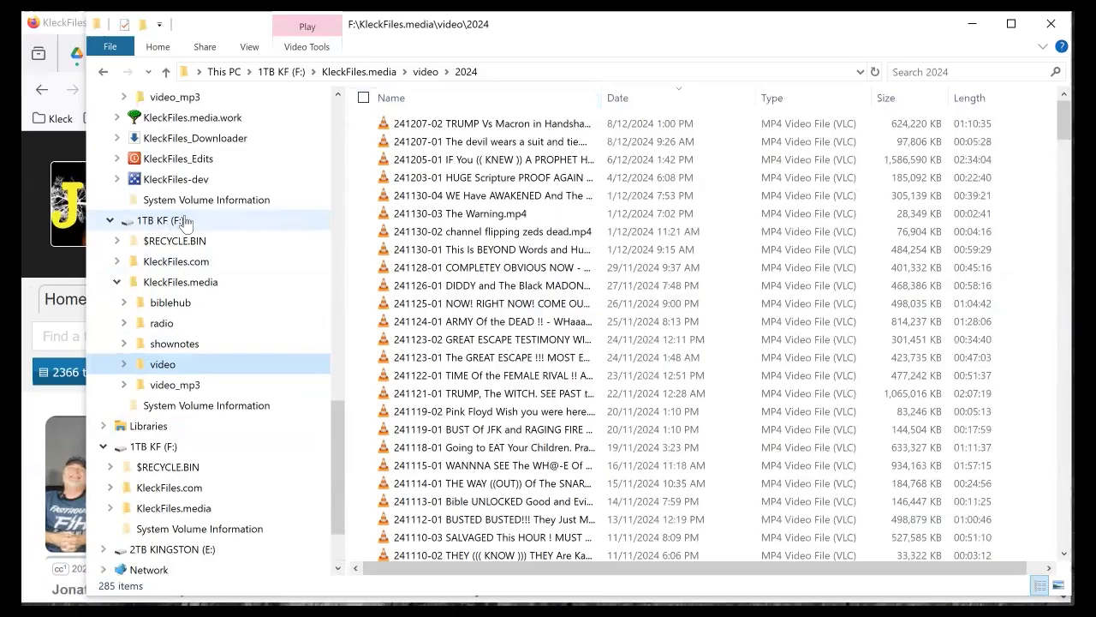
pyautogui.click(124, 364)
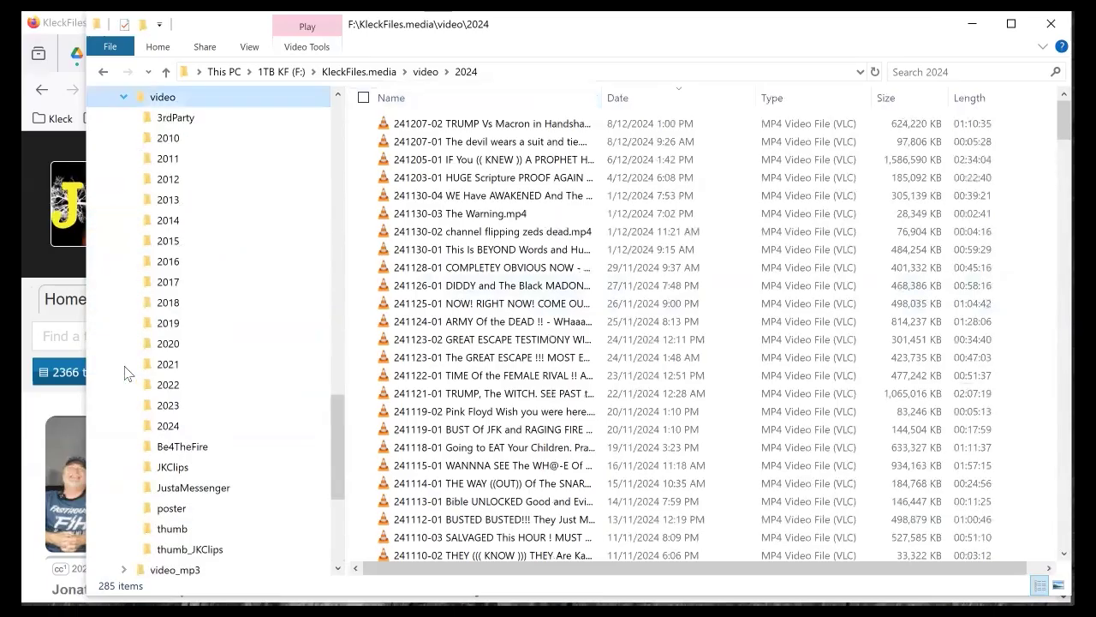
pyautogui.click(176, 428)
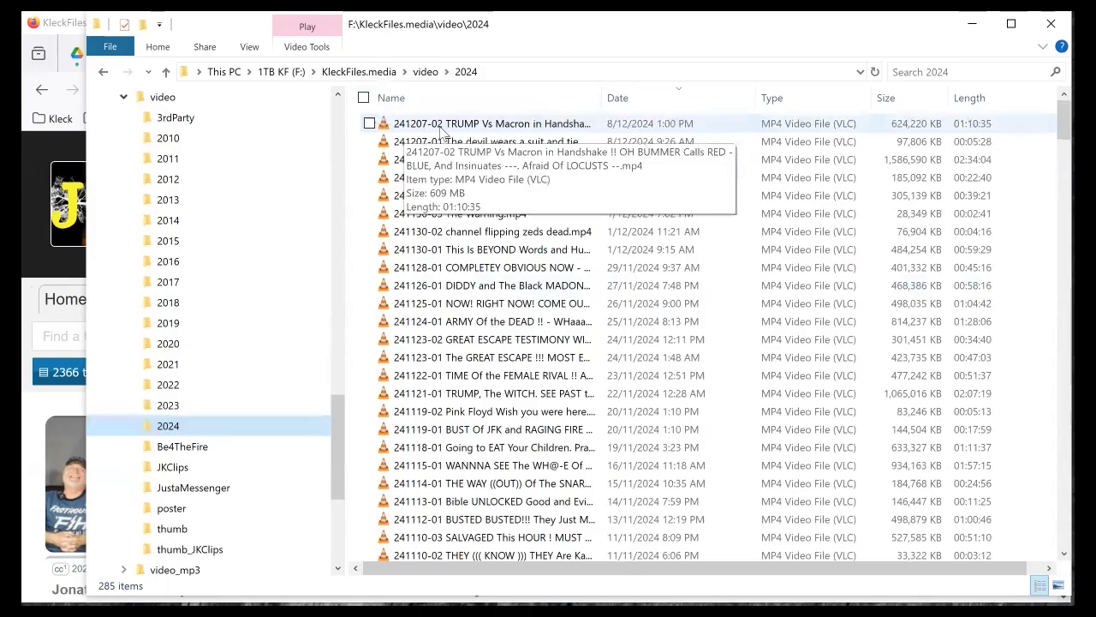
# Copy videos 241216-02 through 241208-01 from the 2024 folder on 2TB KINGSTON (E:) to the matching 2024 folder on 1TB KF (F:).
pyautogui.moveTo(335, 423); pyautogui.dragTo(334, 323)
pyautogui.click(282, 303)
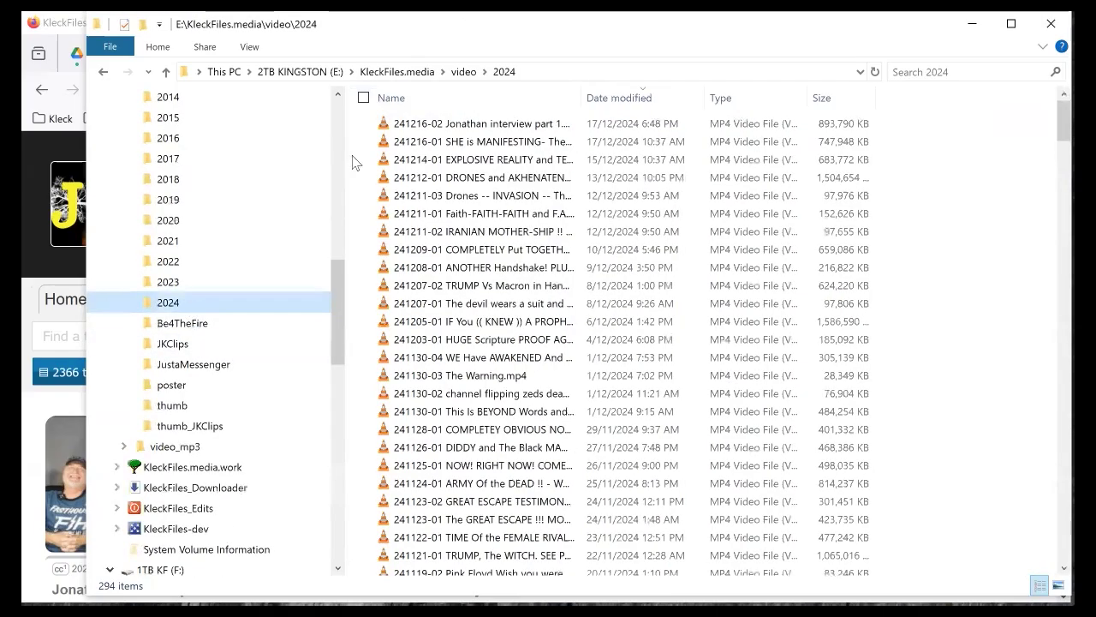
pyautogui.click(418, 124)
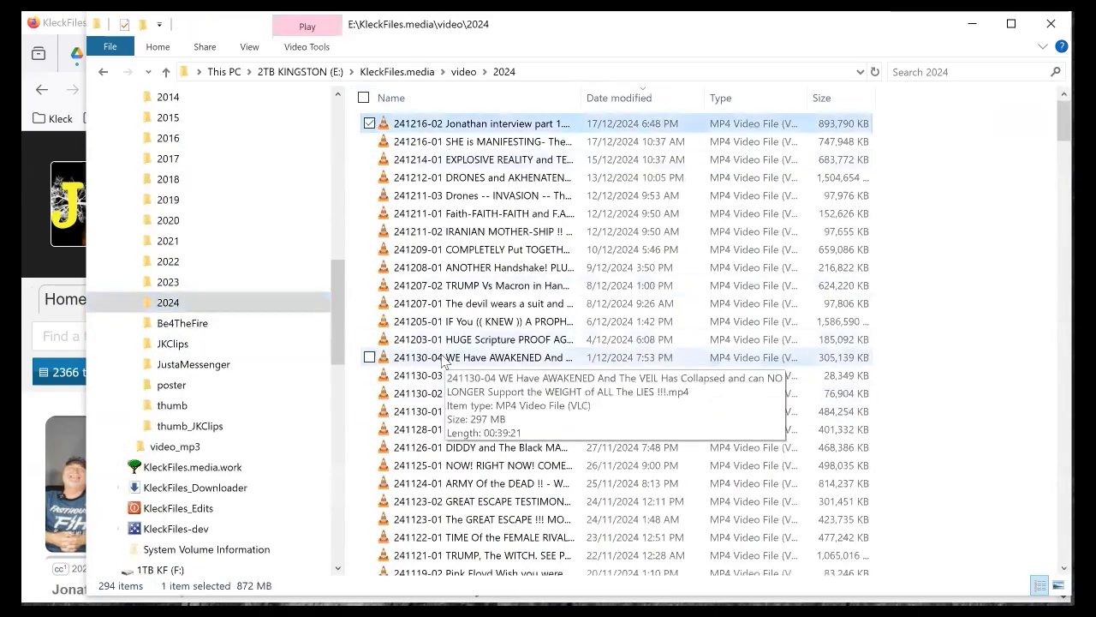
pyautogui.keyDown('shift'); pyautogui.click(441, 259); pyautogui.keyUp('shift')
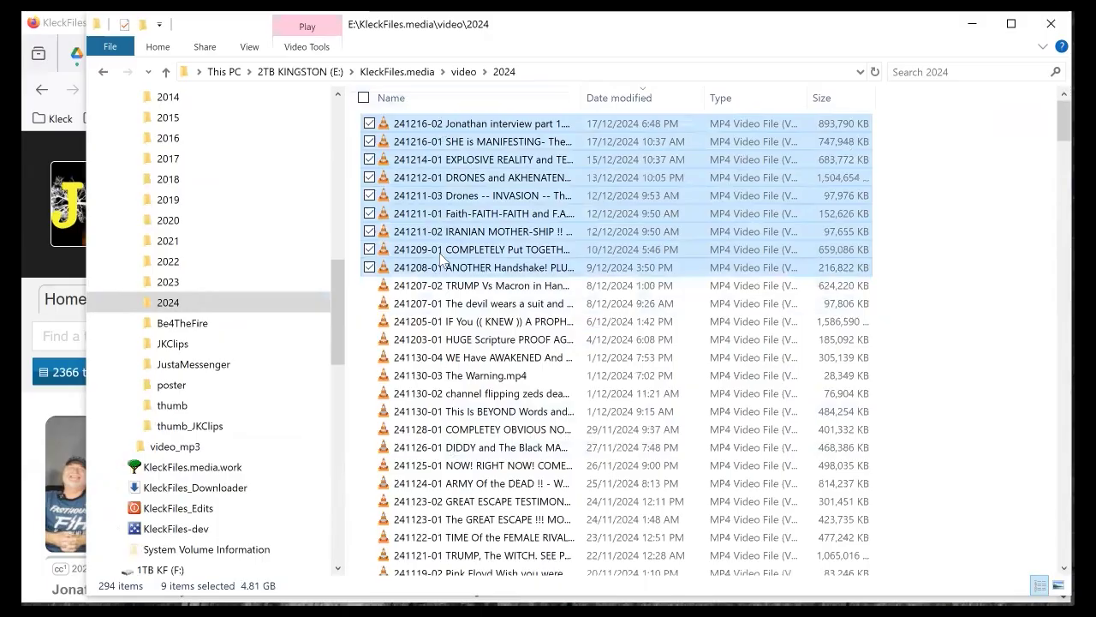
pyautogui.moveTo(338, 323); pyautogui.dragTo(350, 391)
pyautogui.scroll(-5, 350, 391)
pyautogui.click(168, 385)
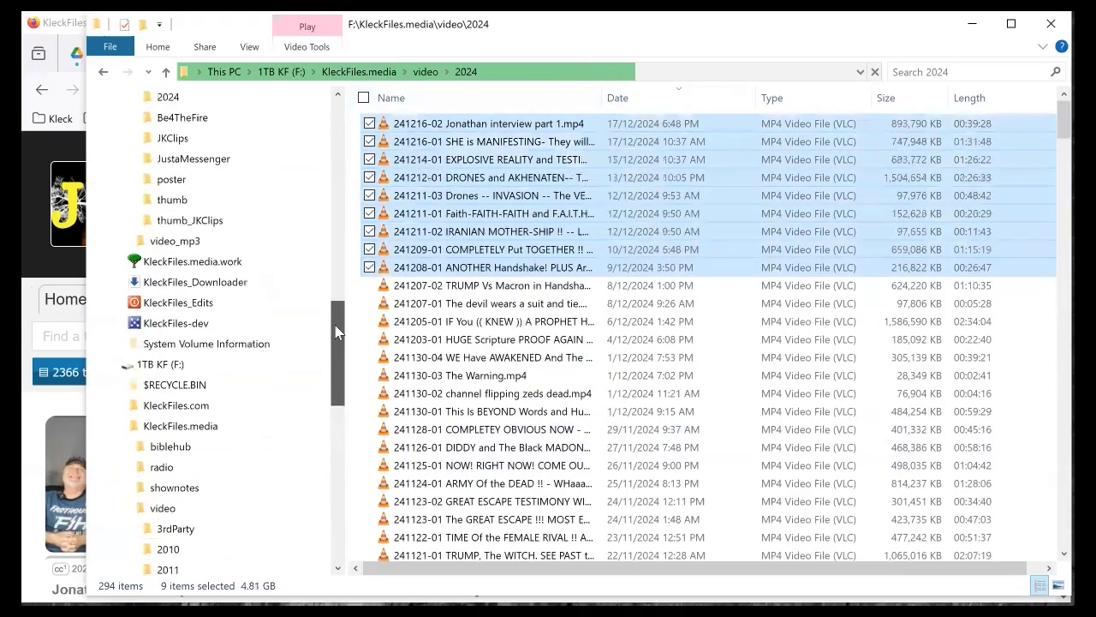
# Switch to Firefox and open the Disk Updater guide from the KleckFiles home page's site download link.
pyautogui.hotkey('alt', 'Tab')
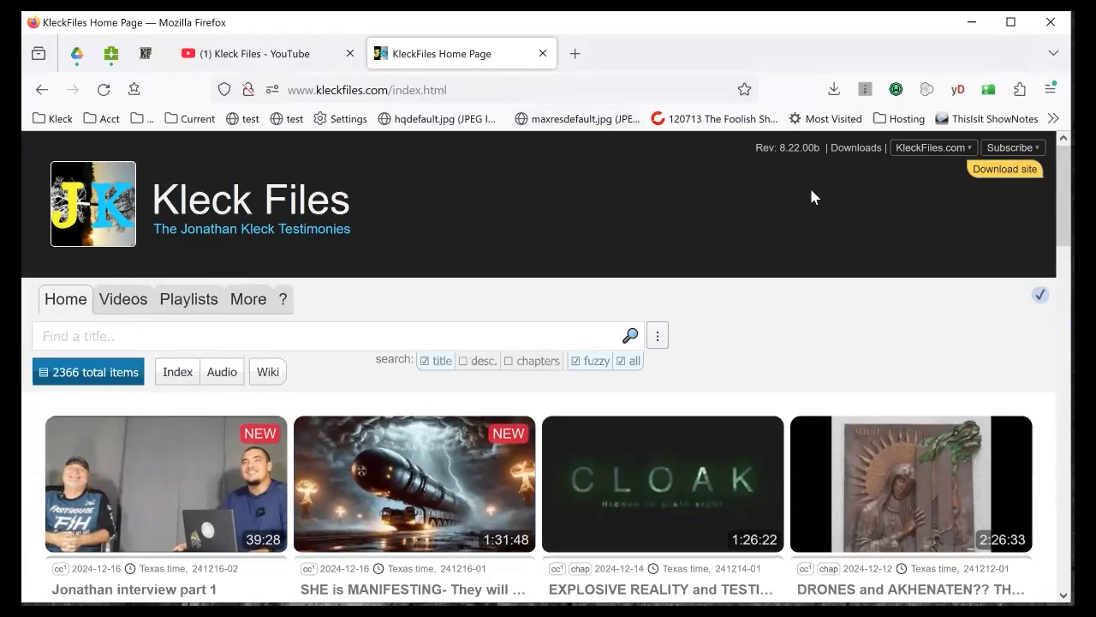
pyautogui.click(999, 171)
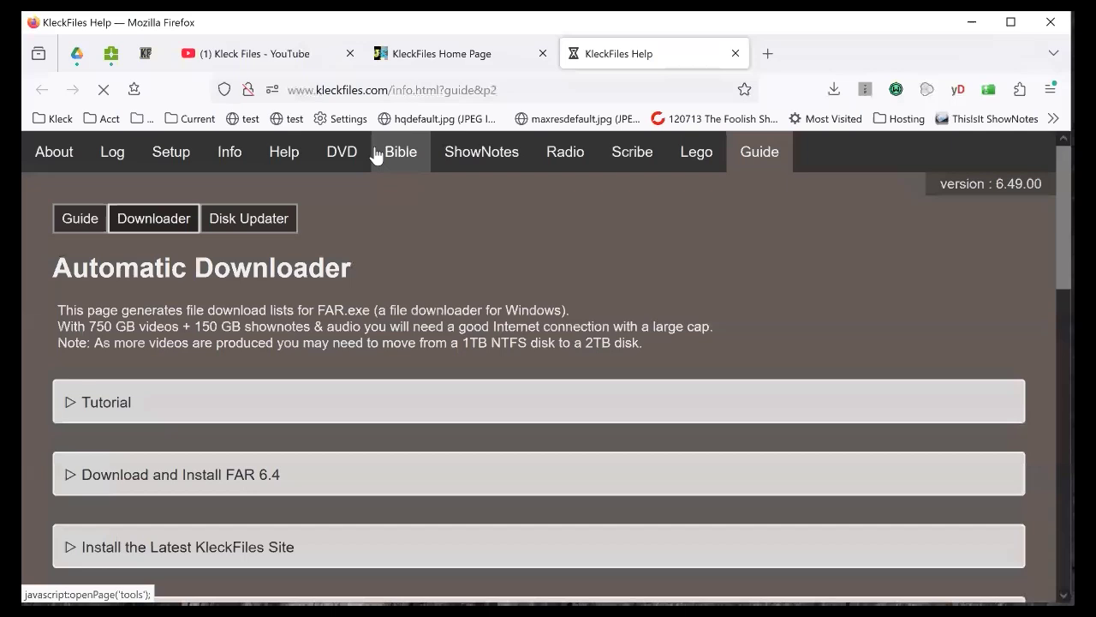
pyautogui.click(231, 221)
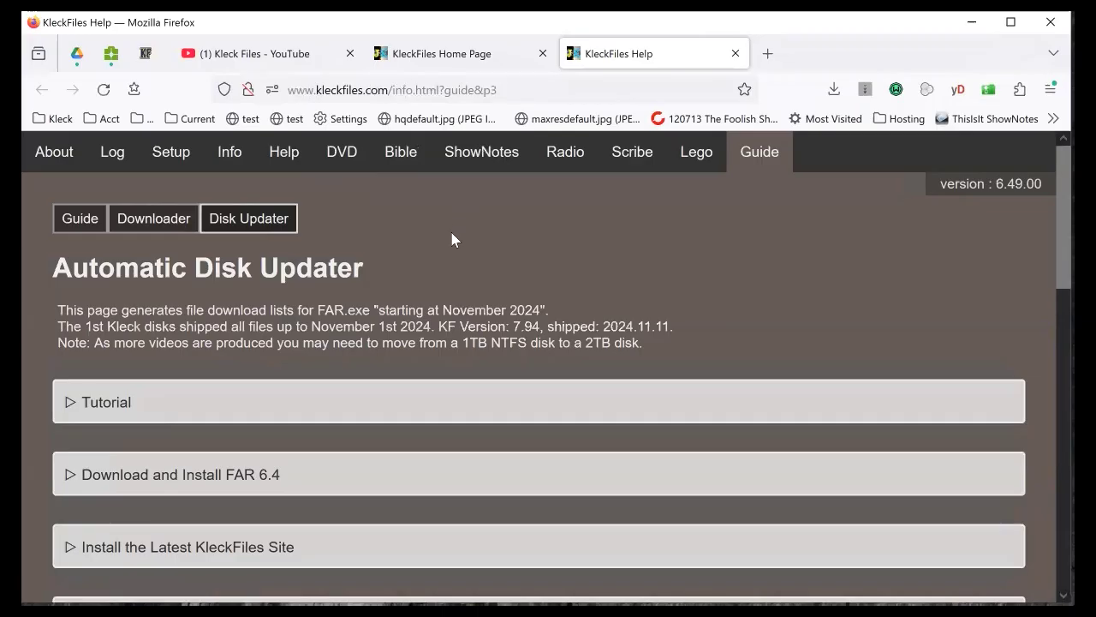
# Download the FAR 6.4 installer as far64_inst828.exe to the Downloads folder and show it in its folder.
pyautogui.scroll(-3, 385, 279)
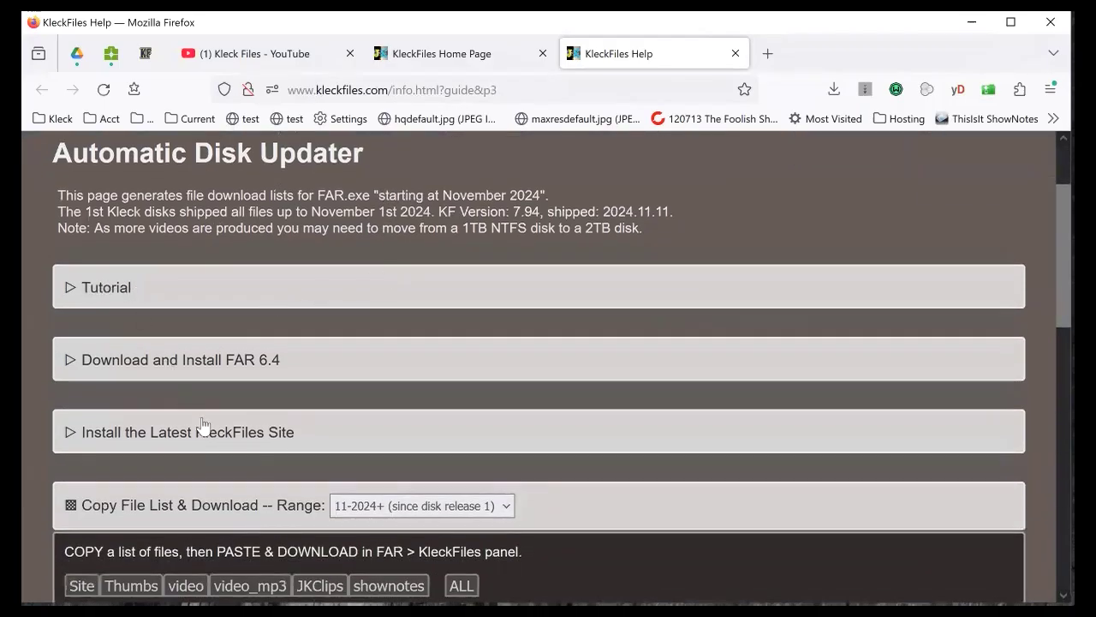
pyautogui.scroll(-2, 191, 393)
pyautogui.click(74, 271)
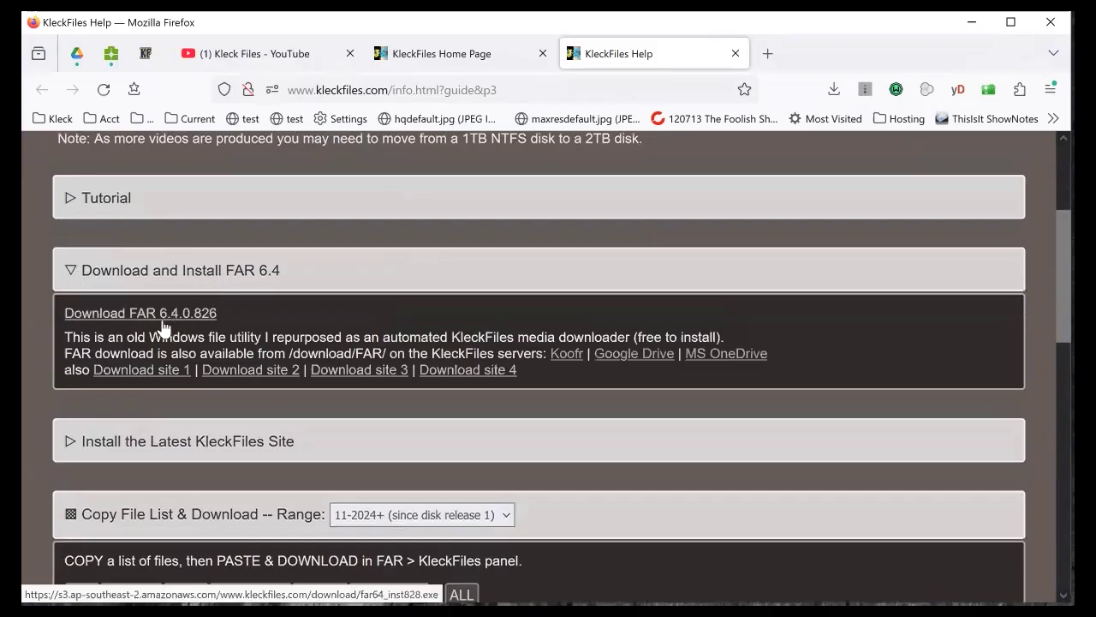
pyautogui.click(191, 323)
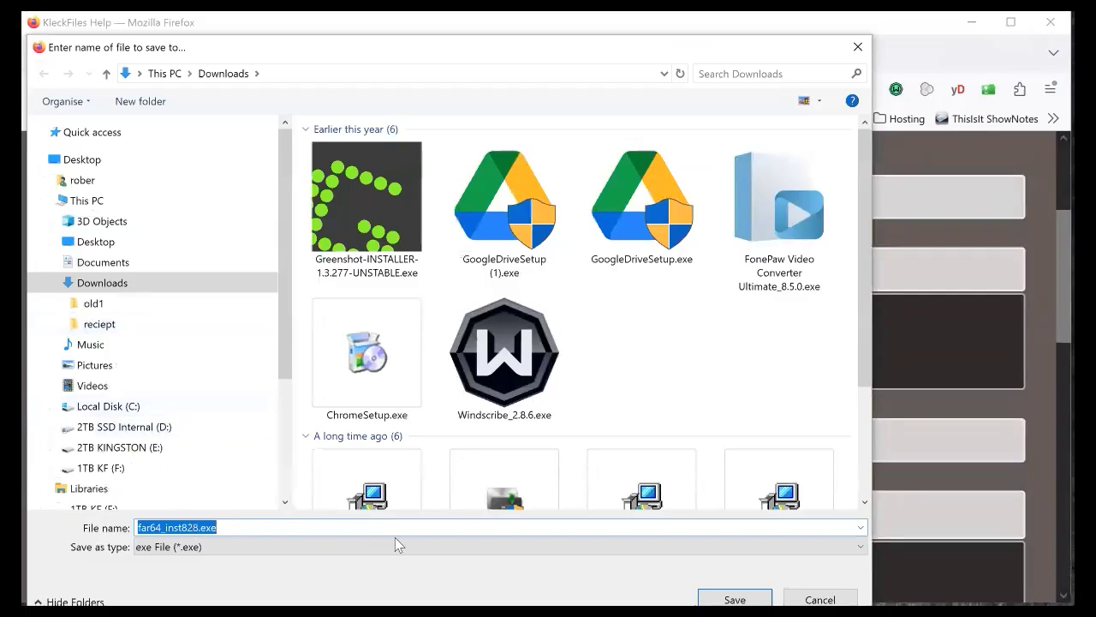
pyautogui.click(730, 598)
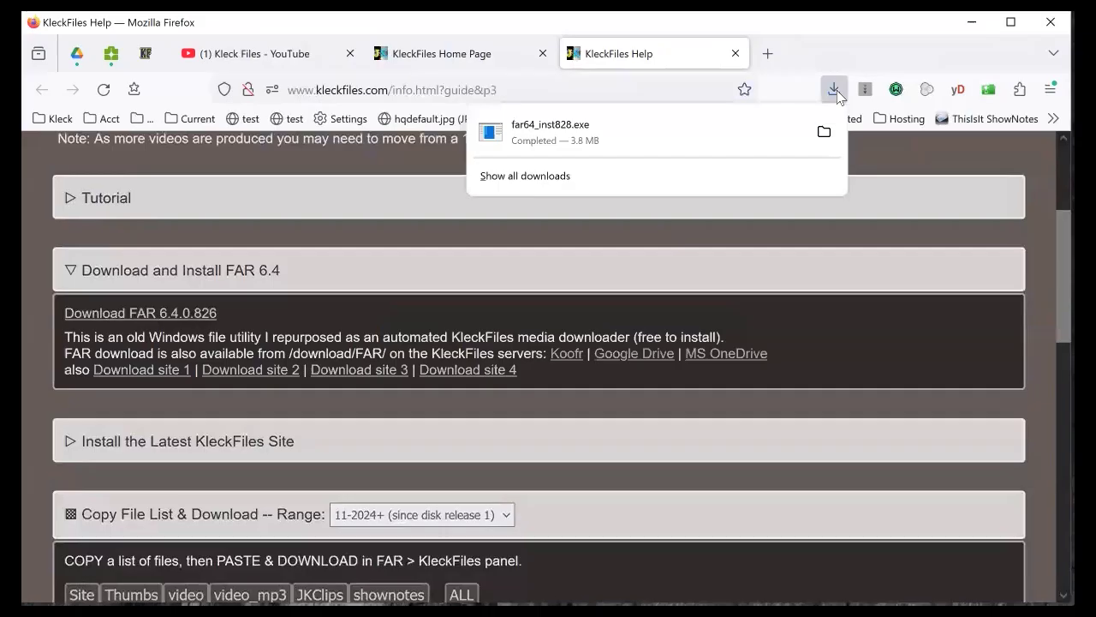
pyautogui.click(823, 133)
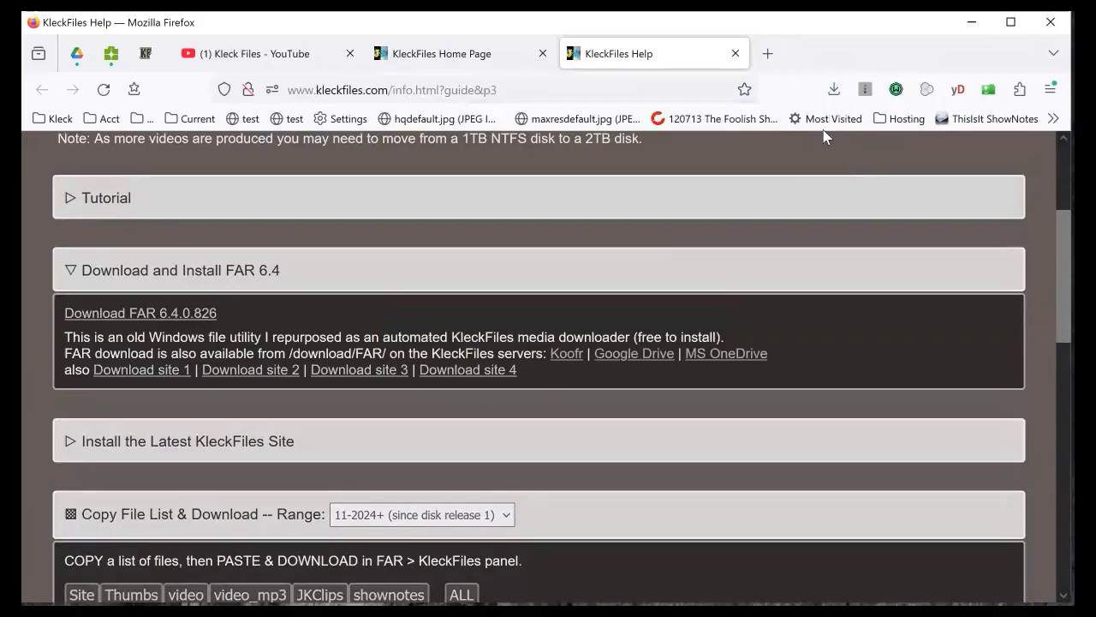
# Run far64_inst828.exe, overriding the SmartScreen block and allowing it to make changes to the device.
pyautogui.doubleClick(409, 243)
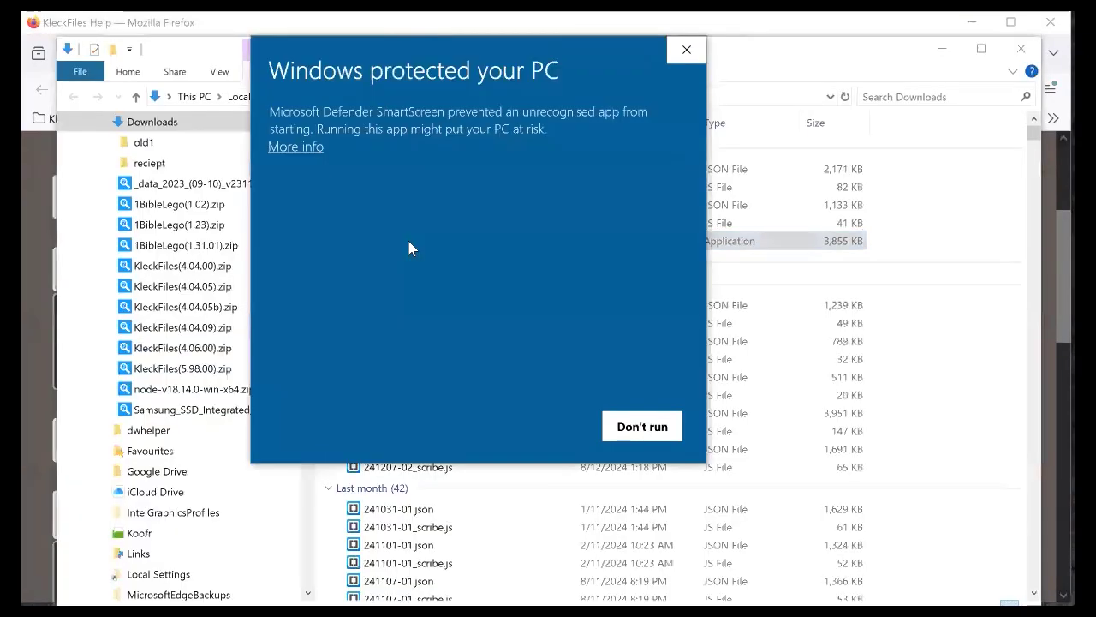
pyautogui.click(306, 148)
pyautogui.click(560, 423)
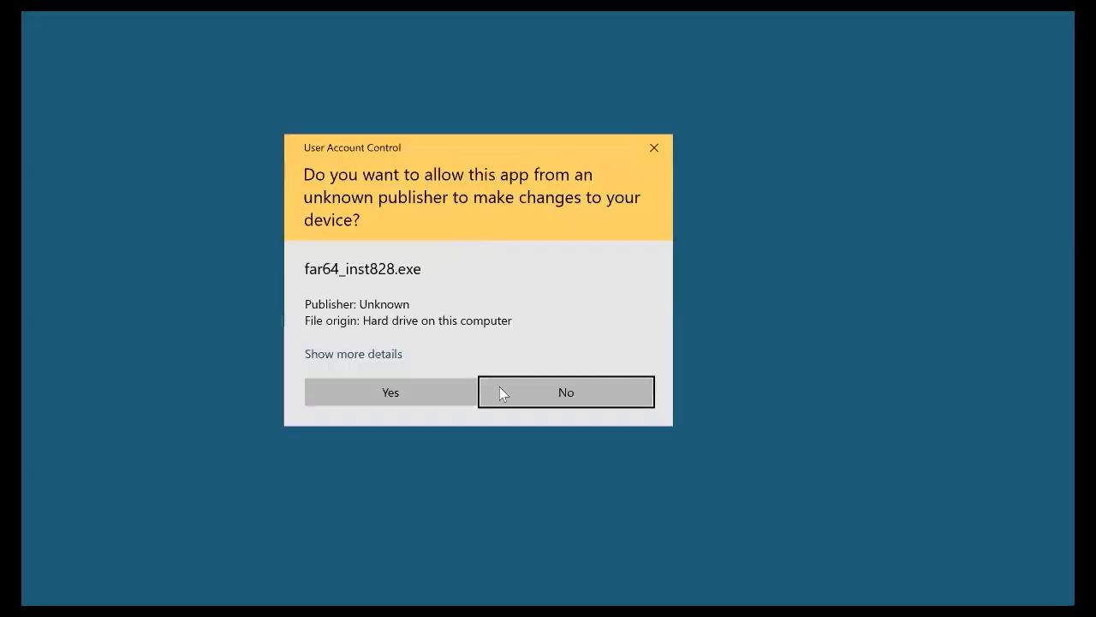
pyautogui.click(425, 390)
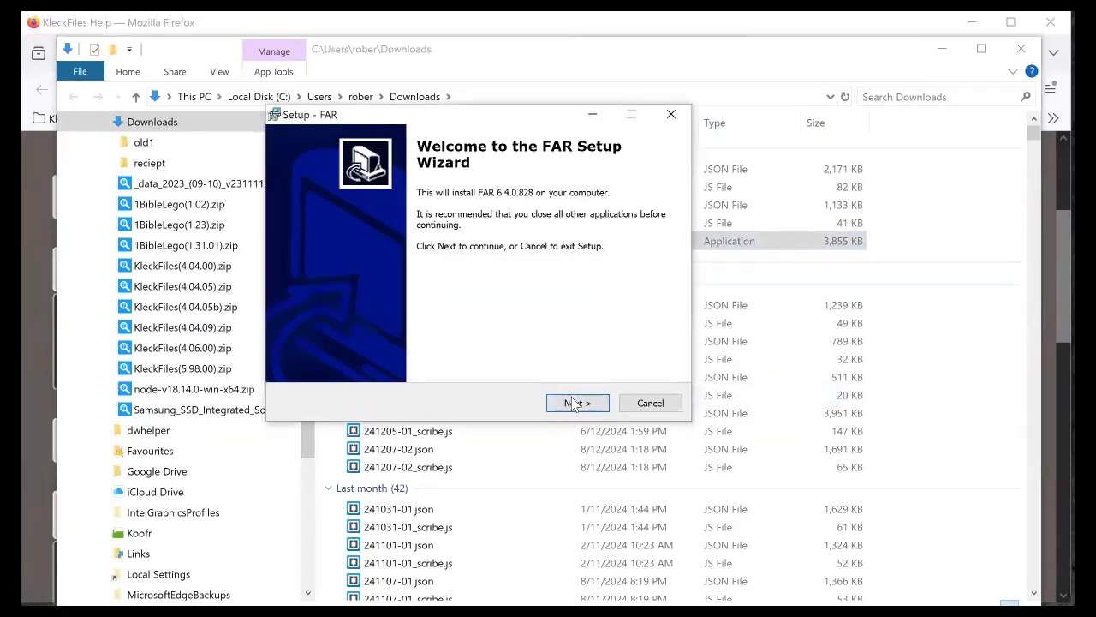
# Install FAR with the default setup options and launch it, then close the Downloads window and minimize FAR.
pyautogui.click(573, 403)
pyautogui.click(574, 403)
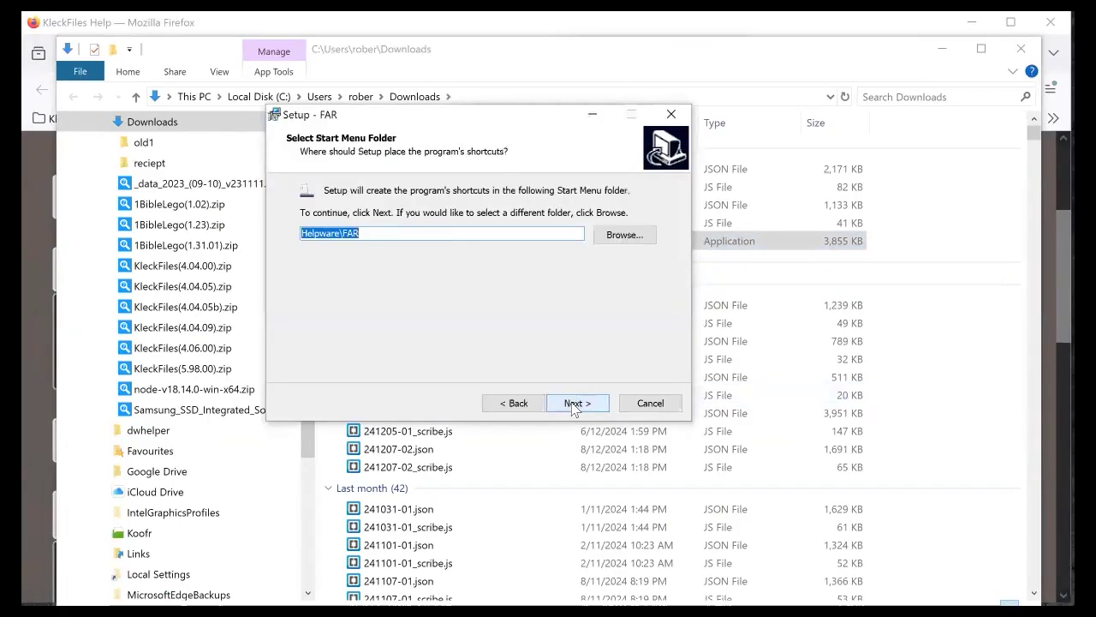
pyautogui.click(574, 403)
pyautogui.click(574, 404)
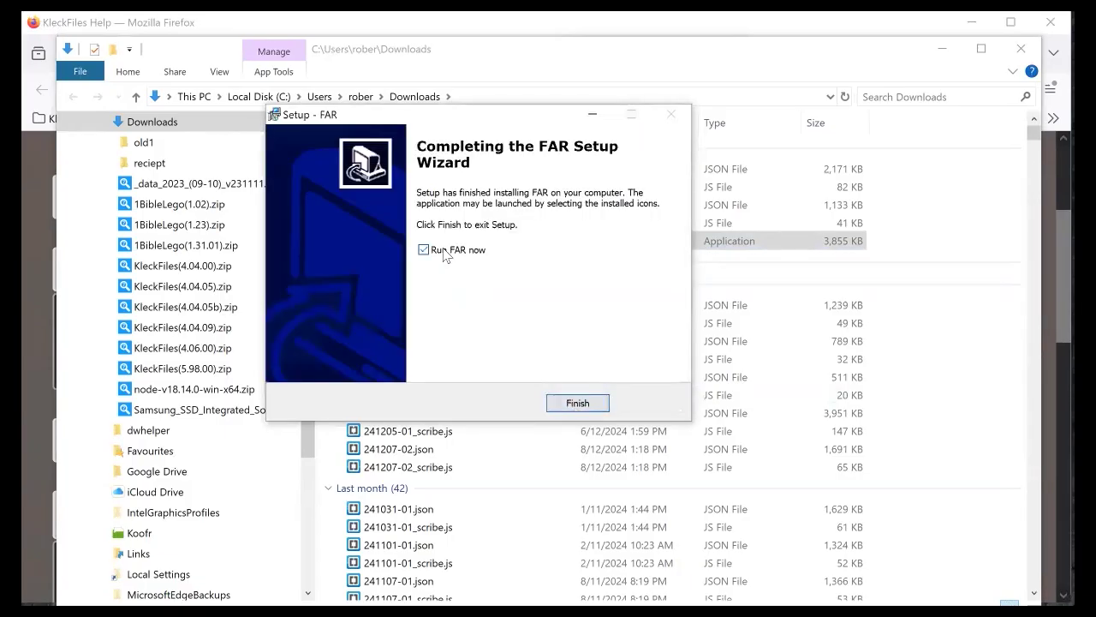
pyautogui.click(595, 403)
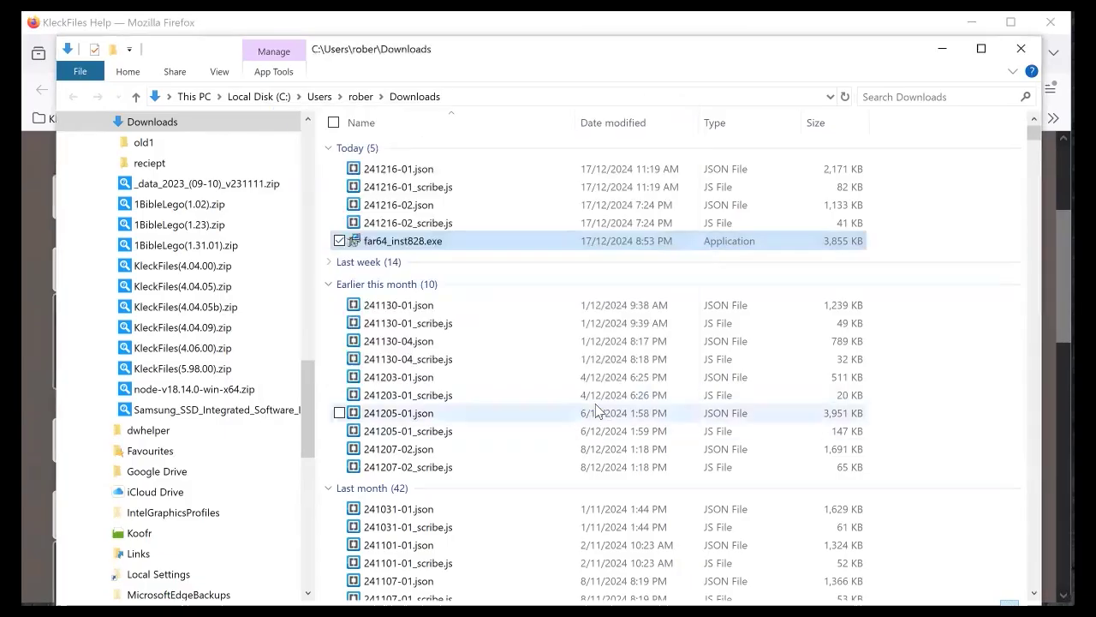
pyautogui.click(1021, 48)
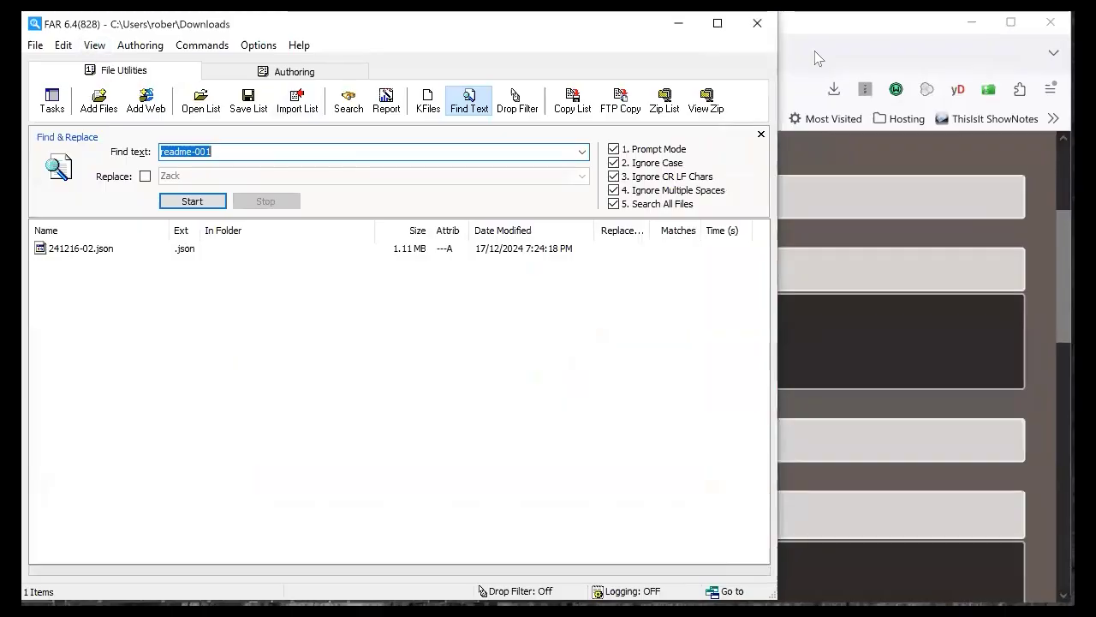
pyautogui.click(679, 24)
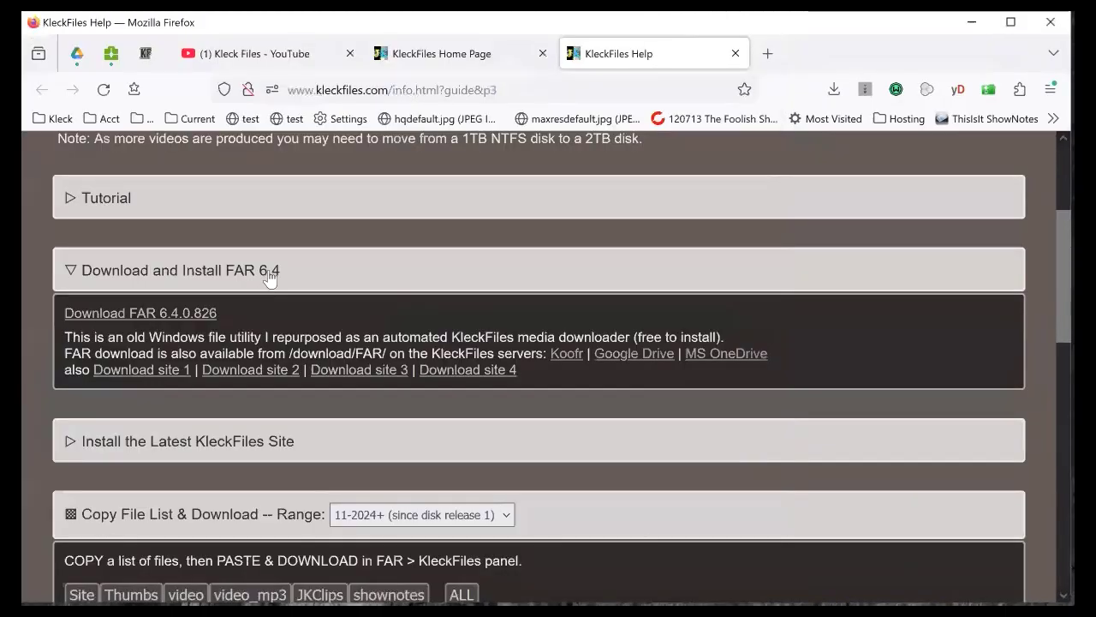
# Collapse the FAR installation section and check the notice under Install the Latest KleckFiles Site before collapsing that section too.
pyautogui.click(270, 274)
pyautogui.scroll(-2, 249, 340)
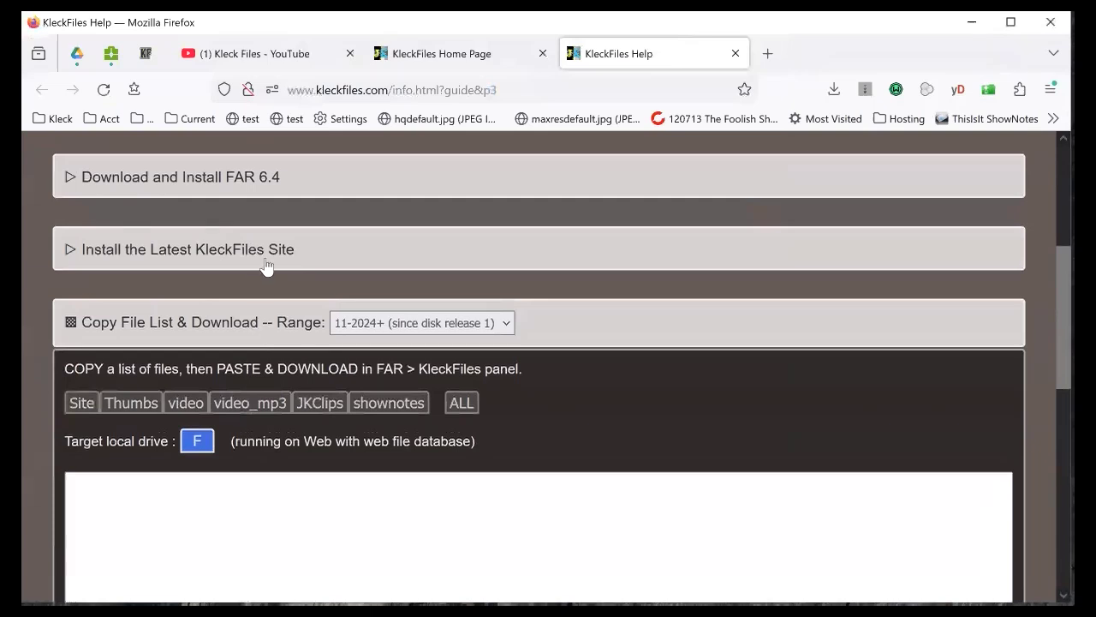
pyautogui.click(257, 257)
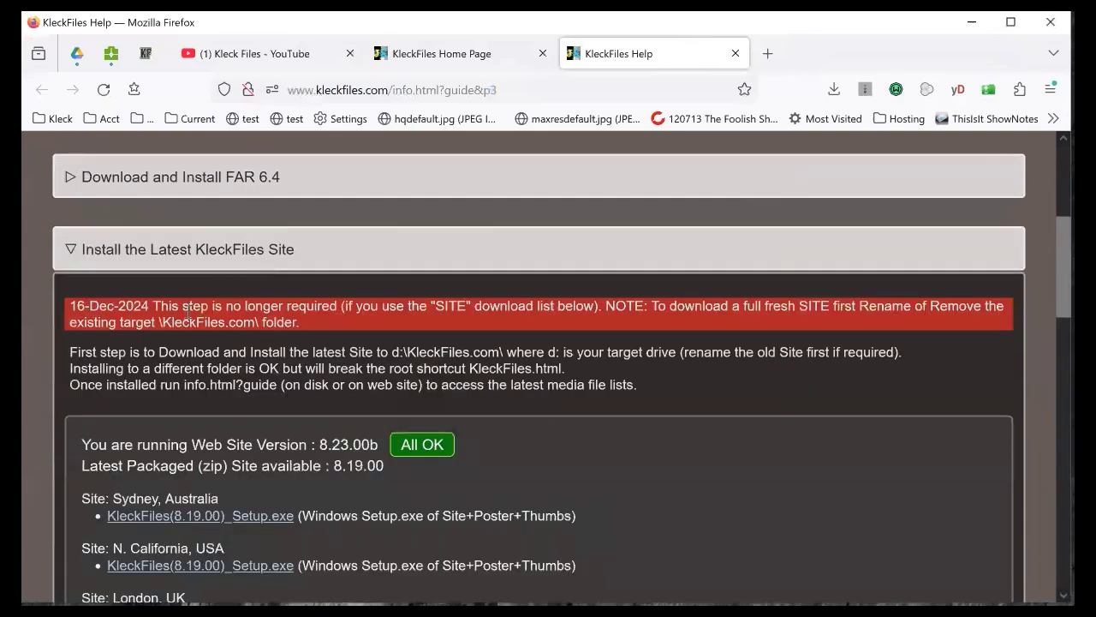
pyautogui.click(279, 252)
# Generate the Site file list for the 11-2024+ (since disk release 1) range with F as the target local drive.
pyautogui.scroll(-3, 278, 254)
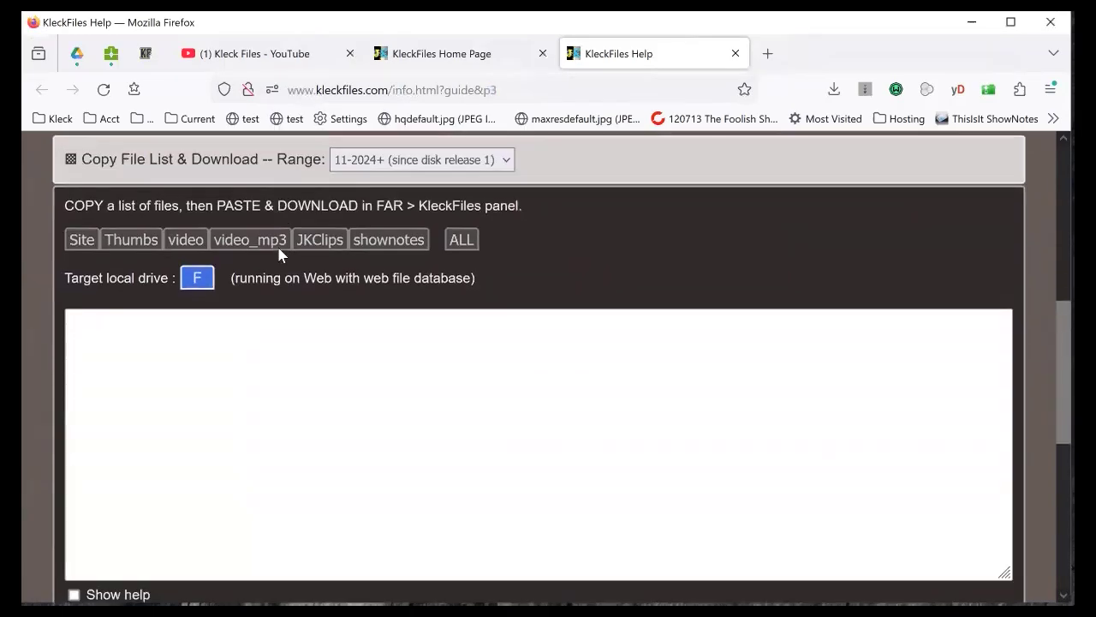
pyautogui.click(83, 227)
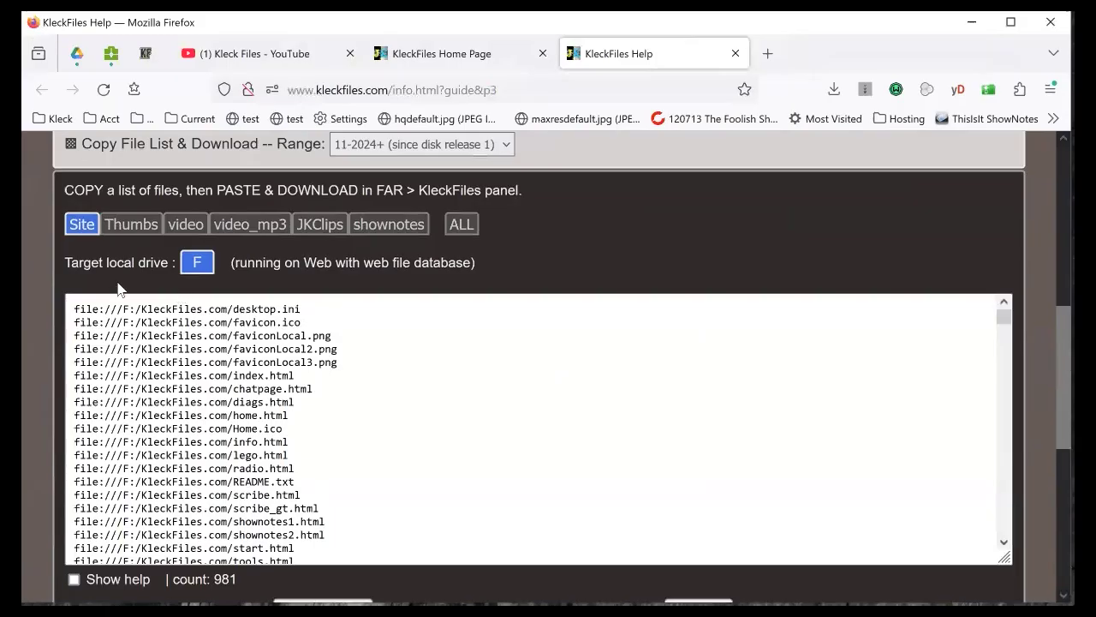
pyautogui.moveTo(75, 310); pyautogui.dragTo(239, 323)
pyautogui.click(240, 306)
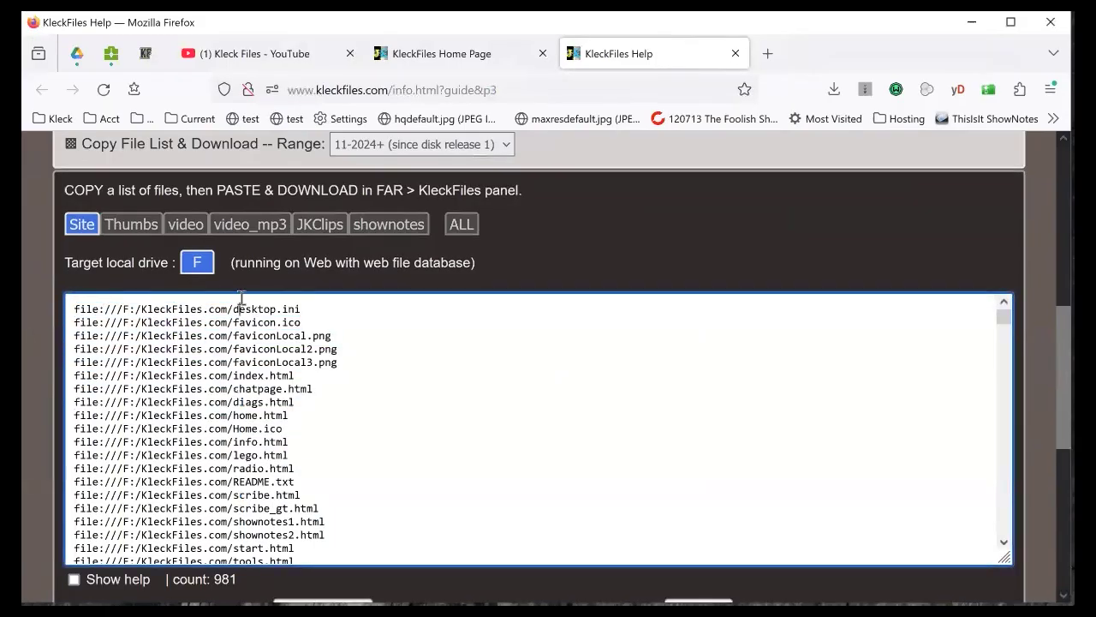
pyautogui.click(201, 267)
# Switch to File Explorer and examine the KleckFiles.com folder and its subfolders on 1TB KF (F:), with KleckFiles.media collapsed.
pyautogui.moveTo(141, 611)
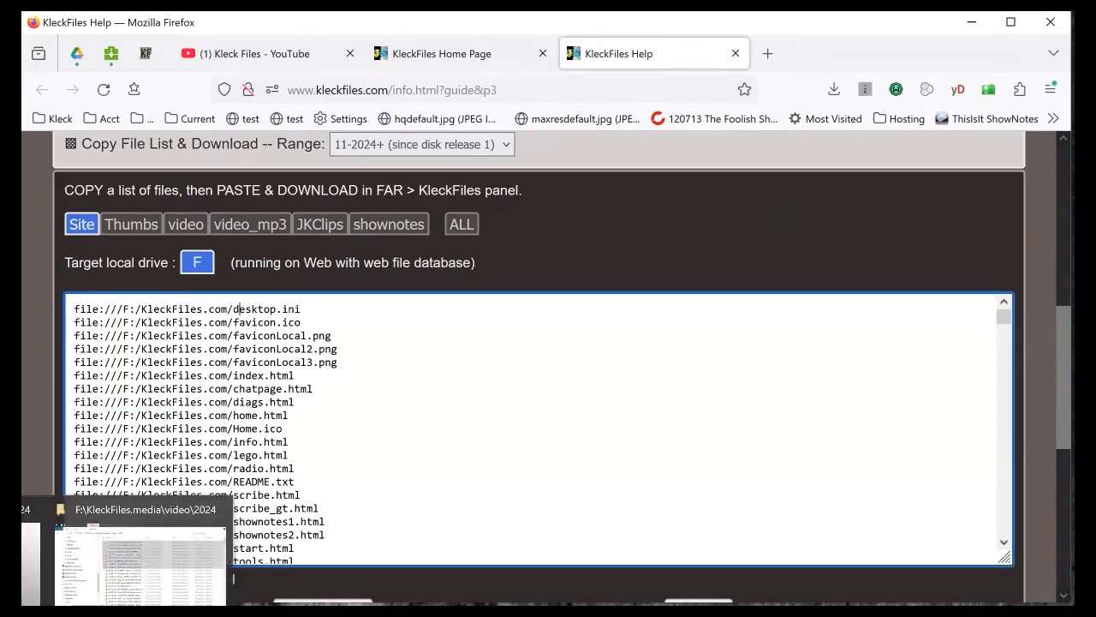
pyautogui.click(141, 565)
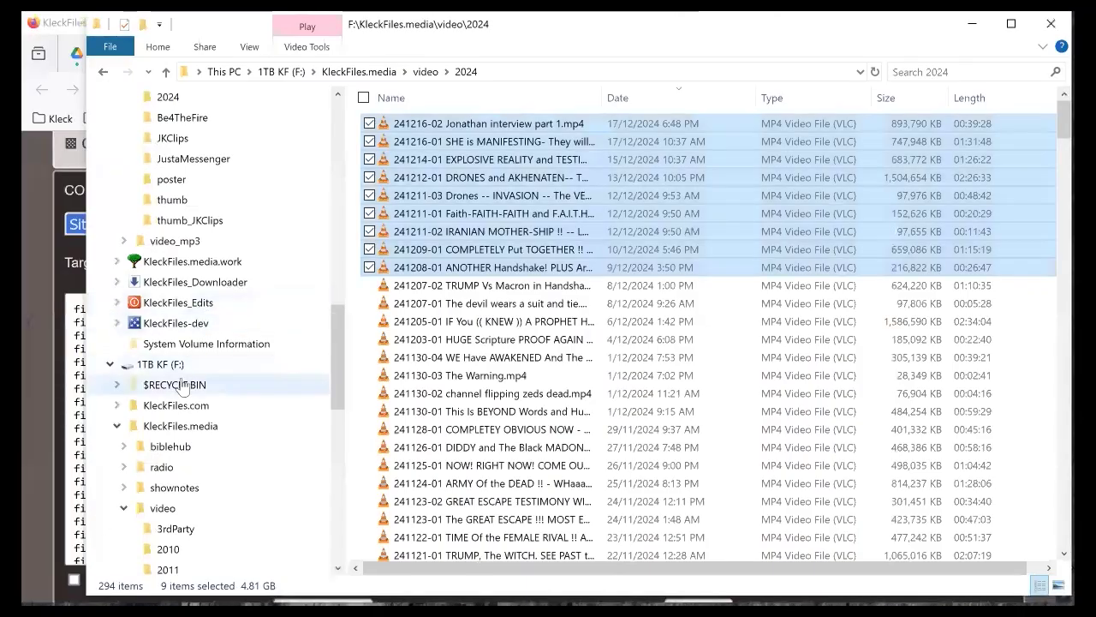
pyautogui.click(117, 425)
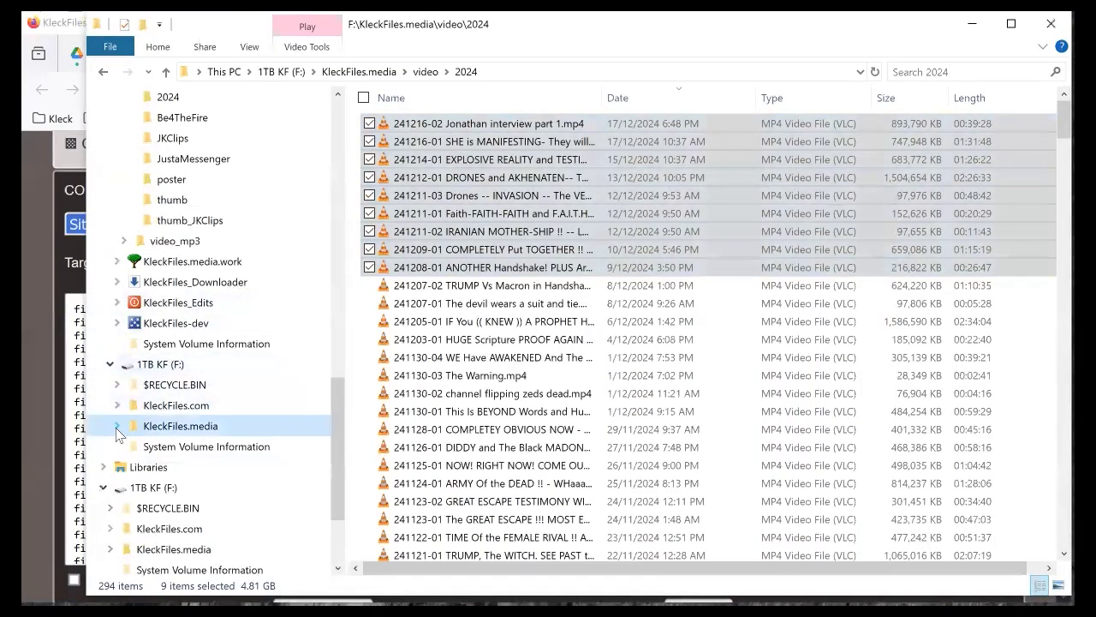
pyautogui.click(175, 407)
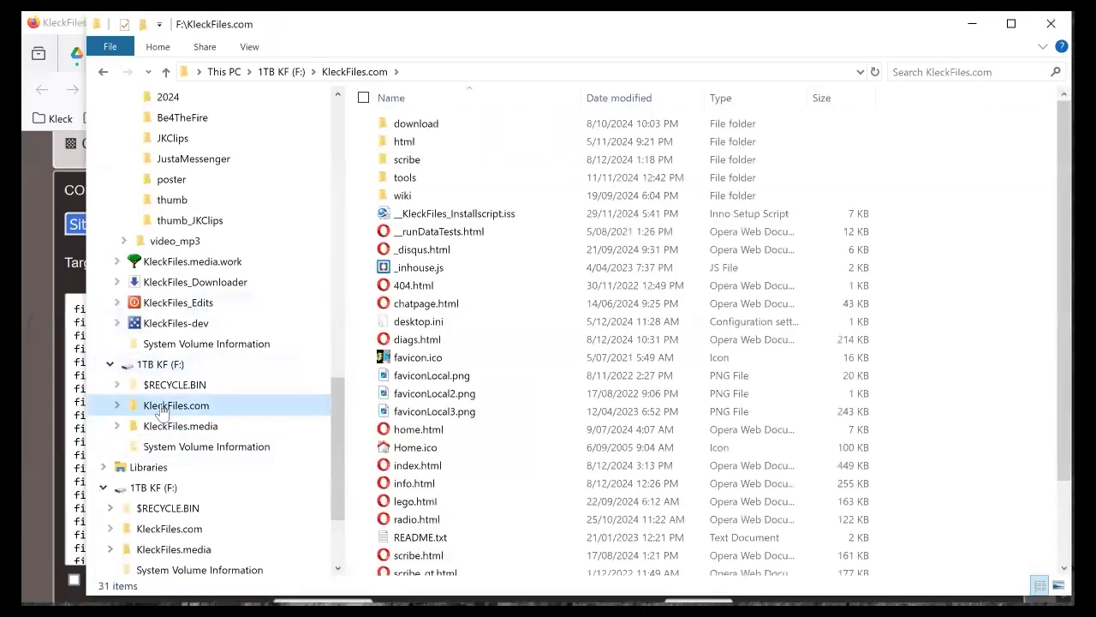
pyautogui.click(120, 407)
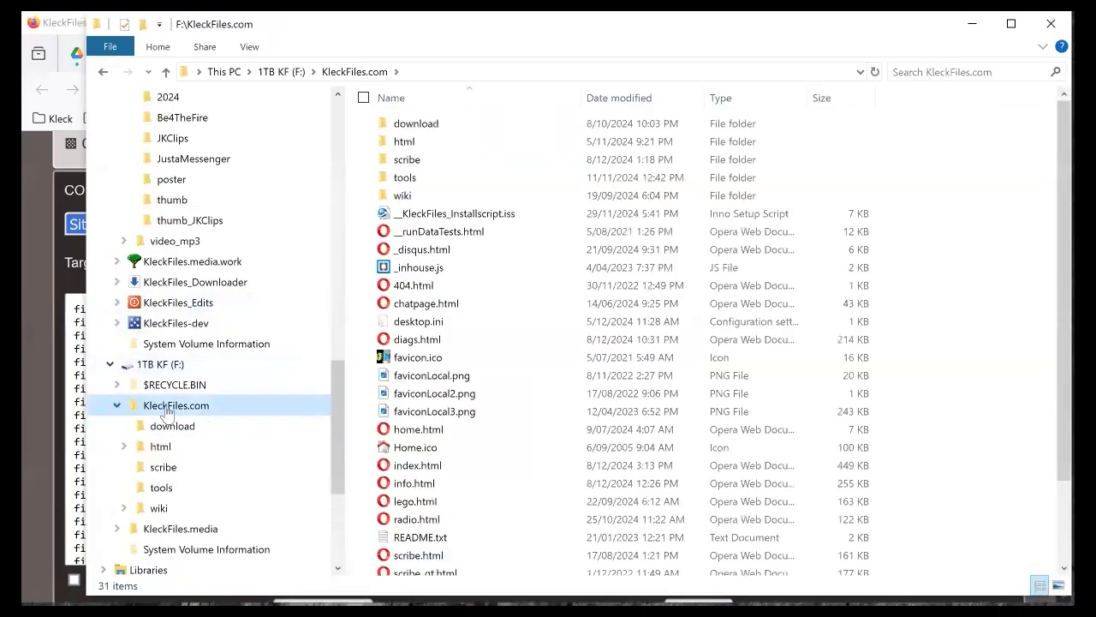
pyautogui.click(117, 406)
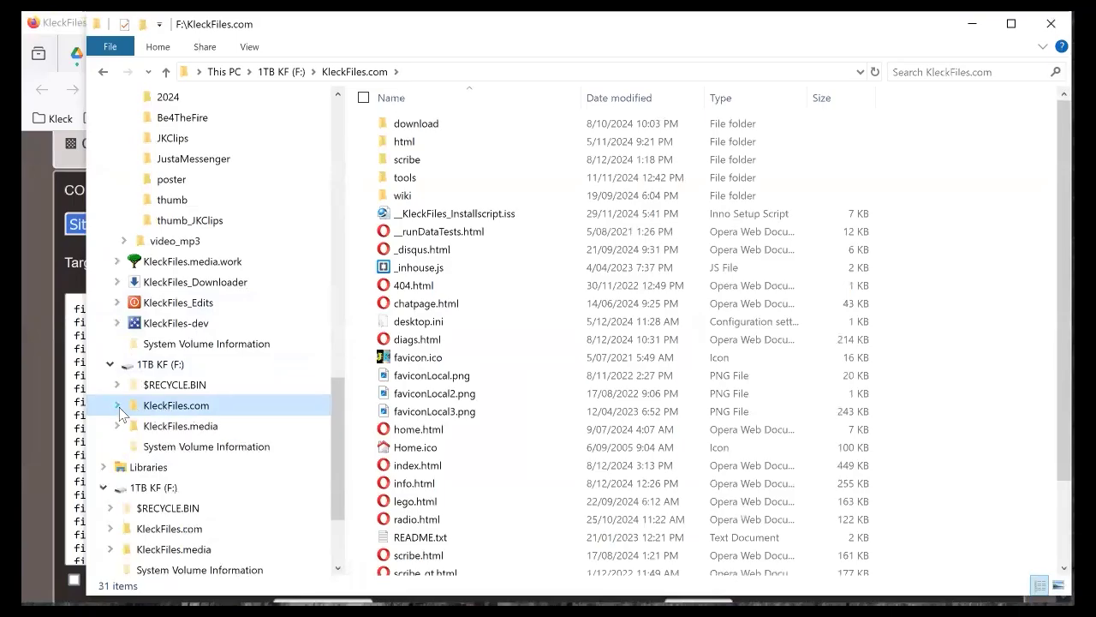
# View the KleckFiles.media folder on 1TB KF (F:), switch back to Firefox and review the generated Thumbs file list.
pyautogui.click(160, 431)
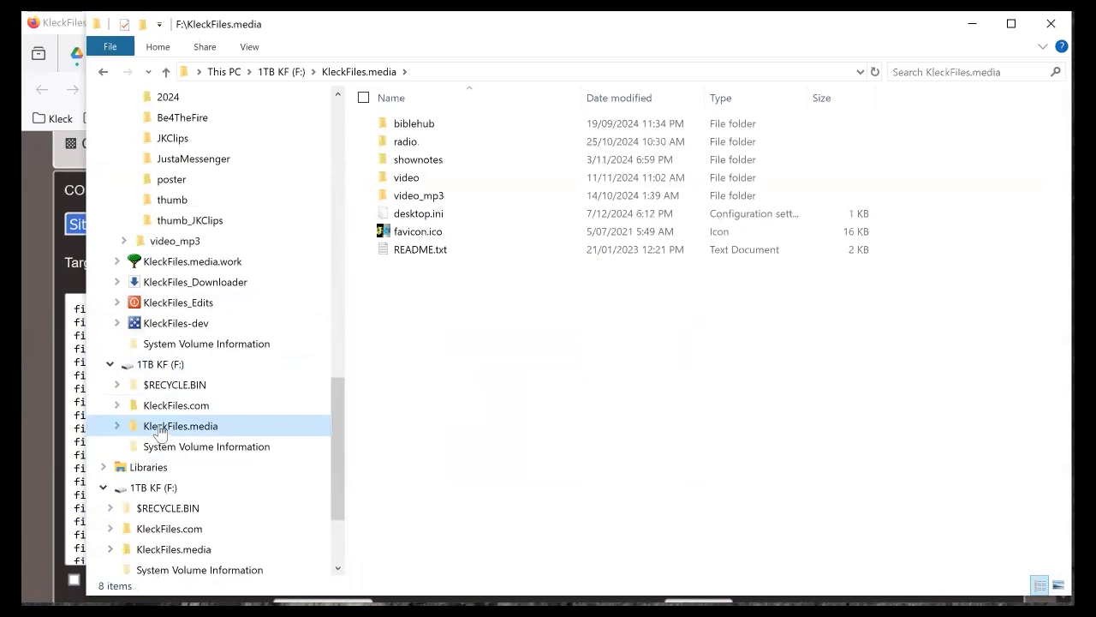
pyautogui.click(65, 330)
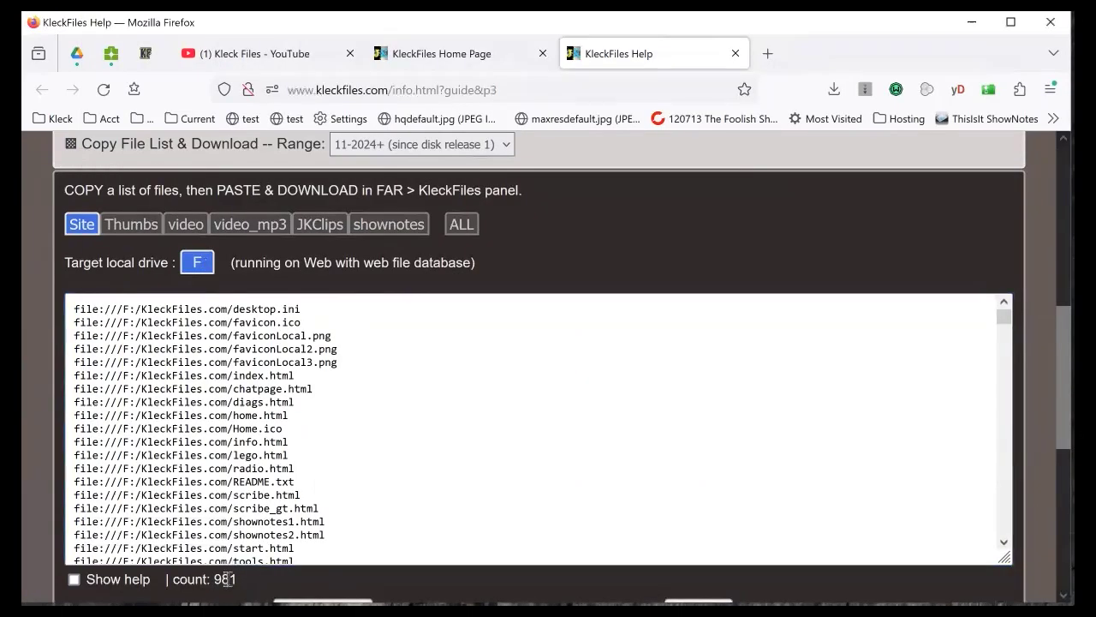
pyautogui.click(140, 231)
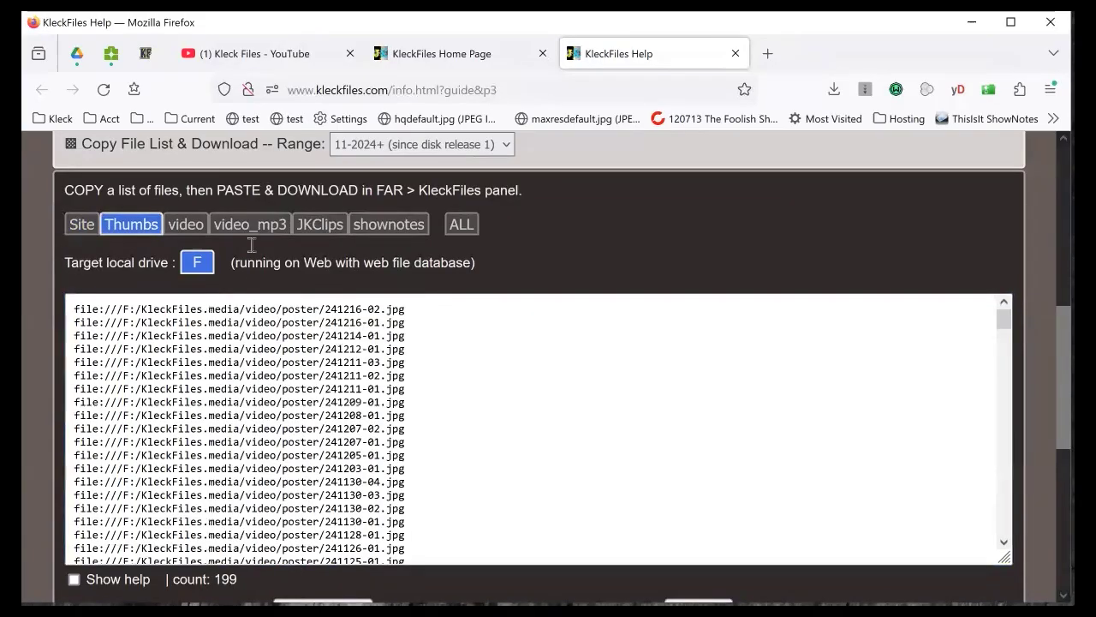
pyautogui.click(336, 145)
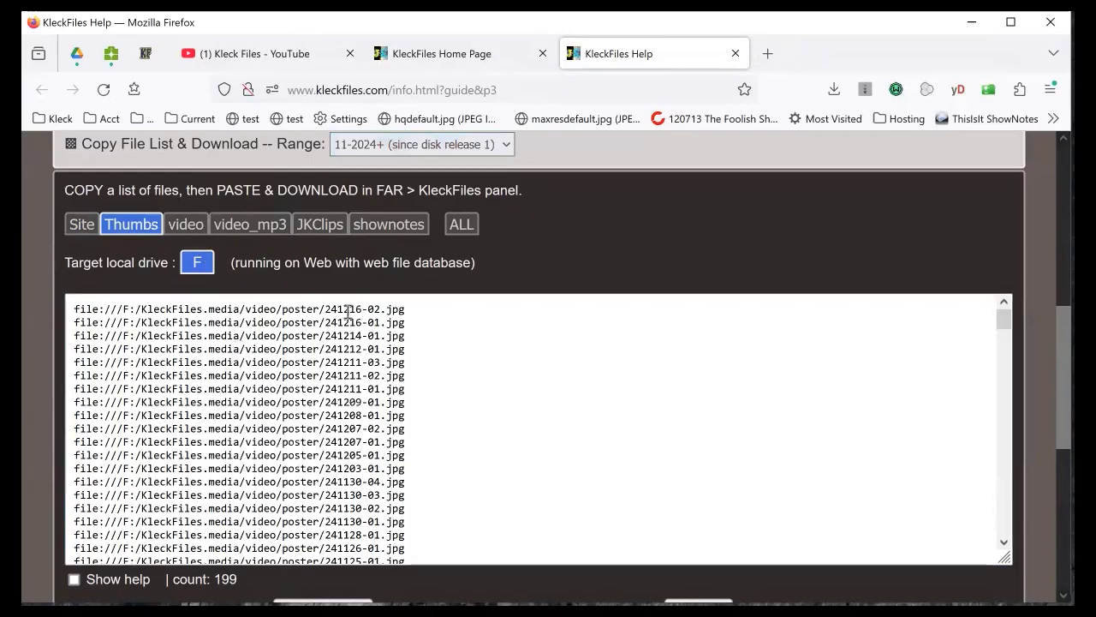
pyautogui.scroll(-15, 357, 488)
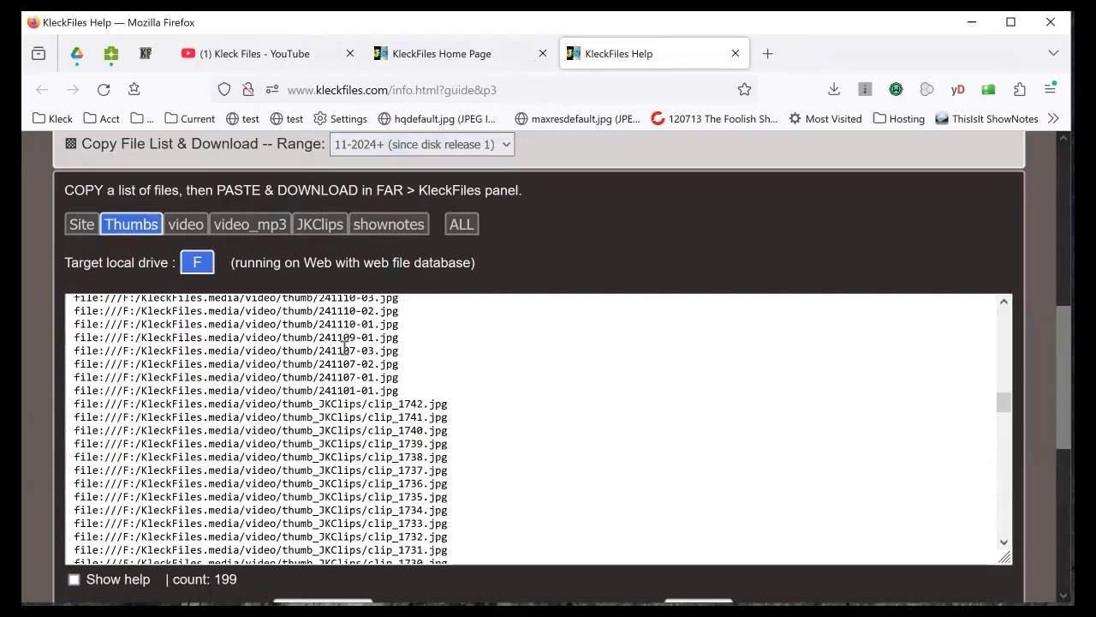
pyautogui.scroll(15, 346, 366)
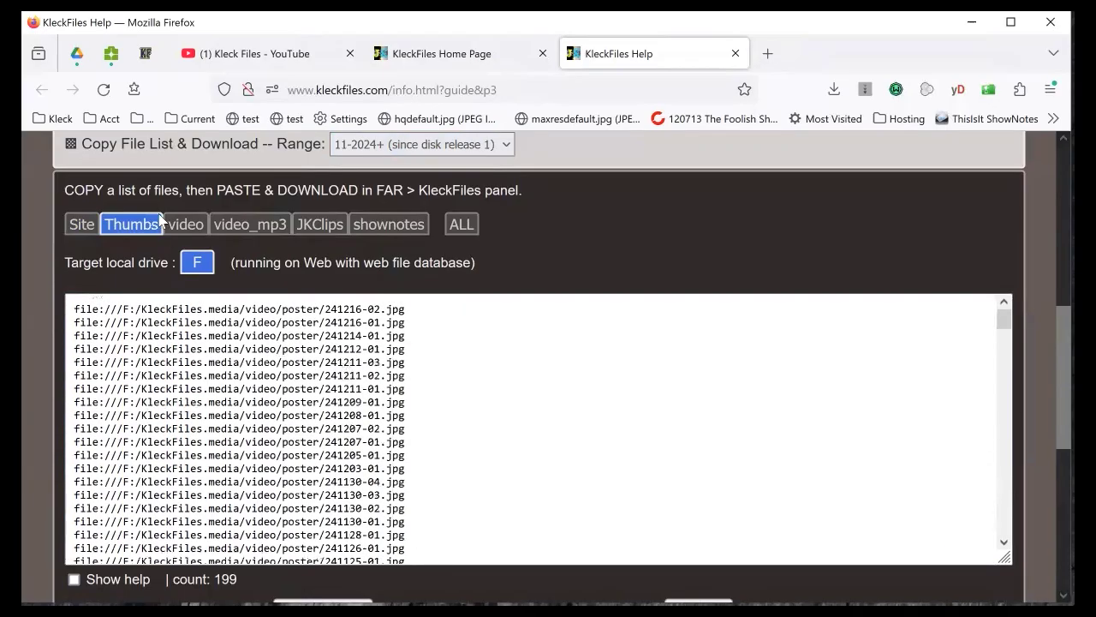
pyautogui.scroll(1, 167, 233)
# Review the file lists for the video, video_mp3, JKClips and shownotes categories one after another.
pyautogui.click(187, 234)
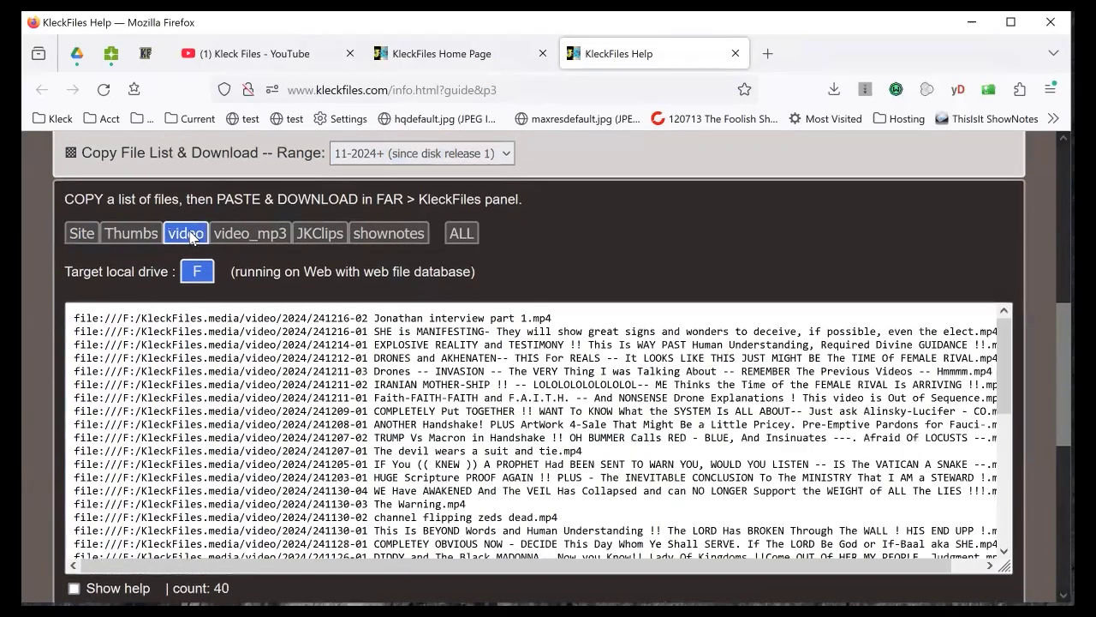
pyautogui.click(252, 234)
pyautogui.click(323, 240)
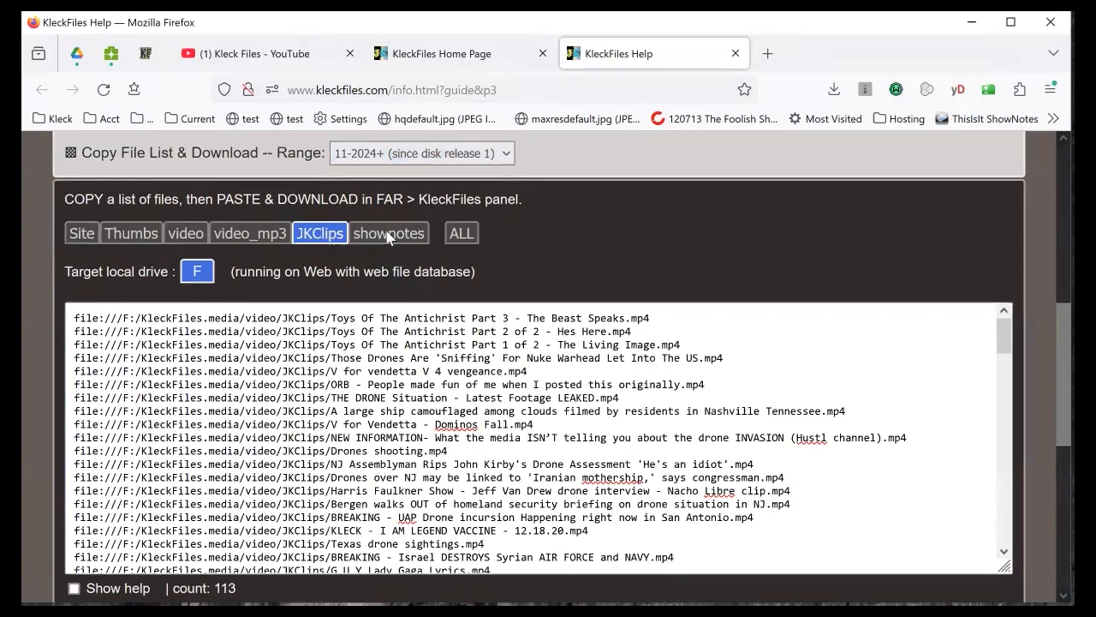
pyautogui.click(386, 239)
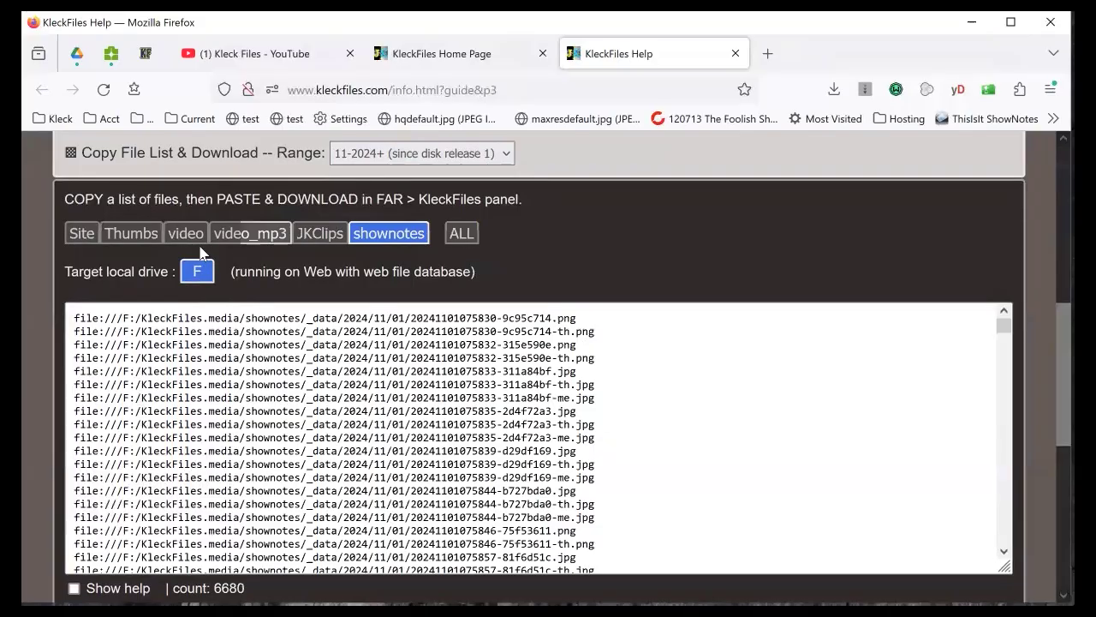
# Generate the ALL file list for the 11-2024+ range and copy its entire contents.
pyautogui.click(461, 235)
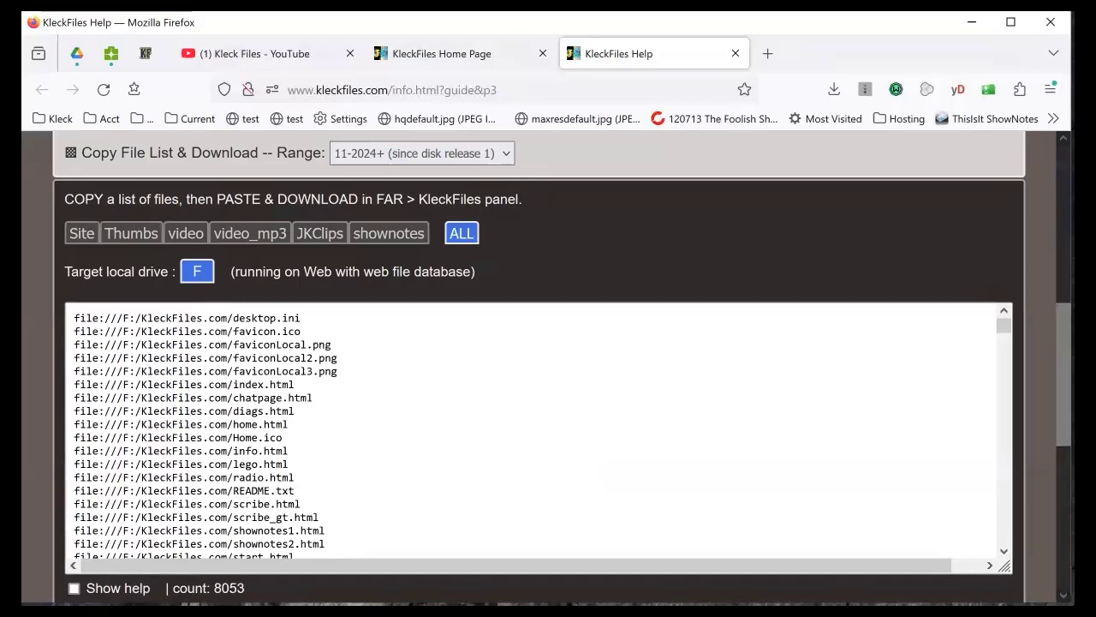
pyautogui.click(245, 489)
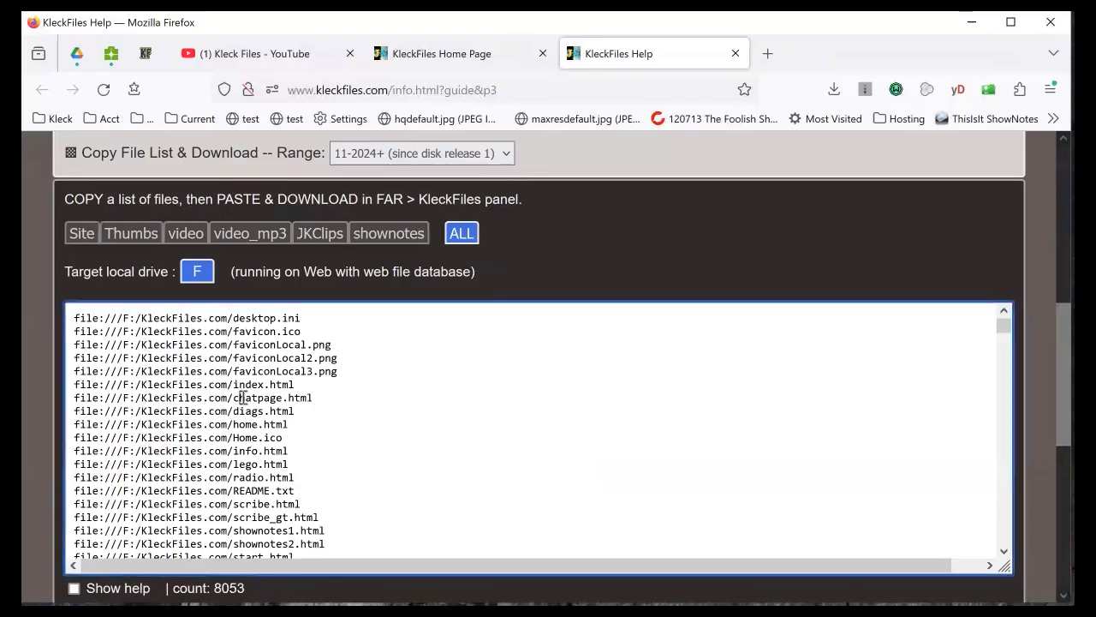
pyautogui.hotkey('ctrl', 'a')
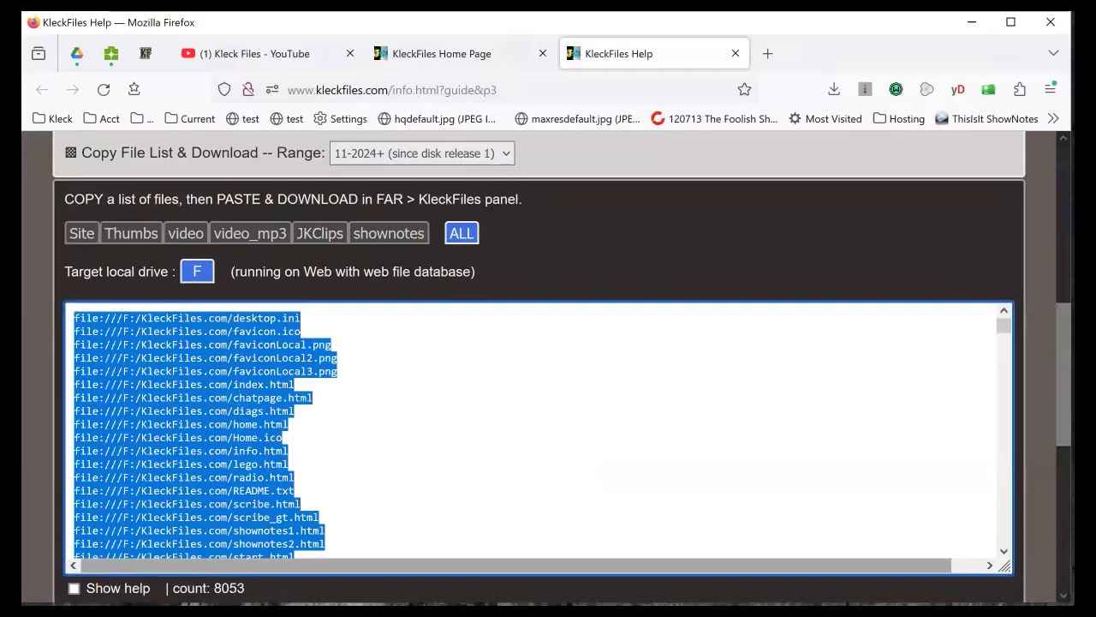
# Switch to FAR, replace the Find & Replace panel with the KleckFiles Download panel and paste the copied list with all items displayed.
pyautogui.hotkey('alt', 'Tab')
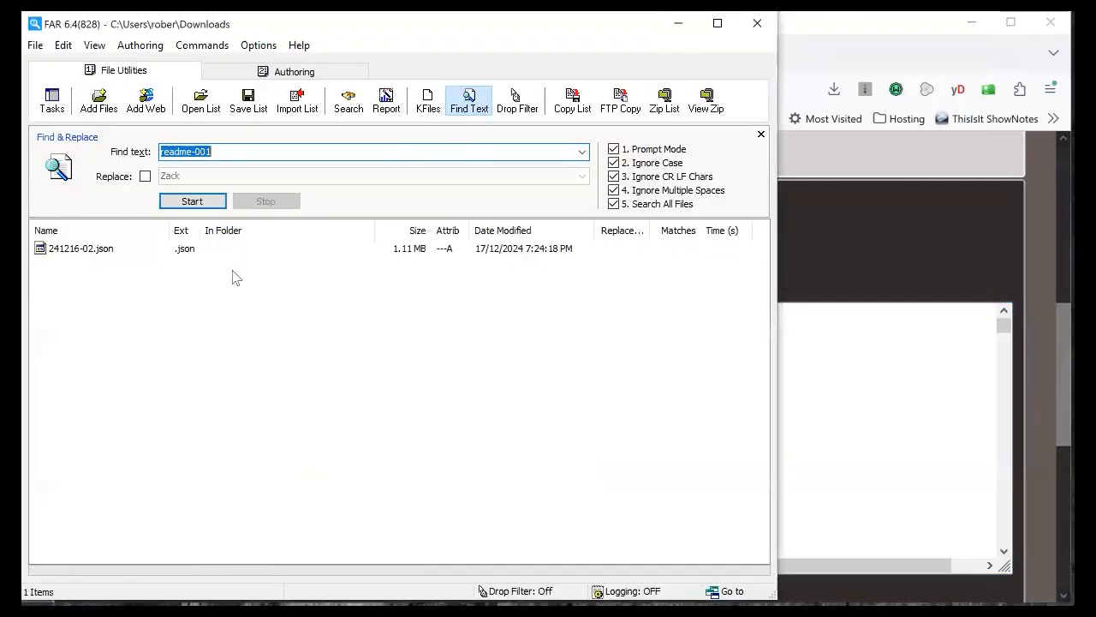
pyautogui.click(473, 111)
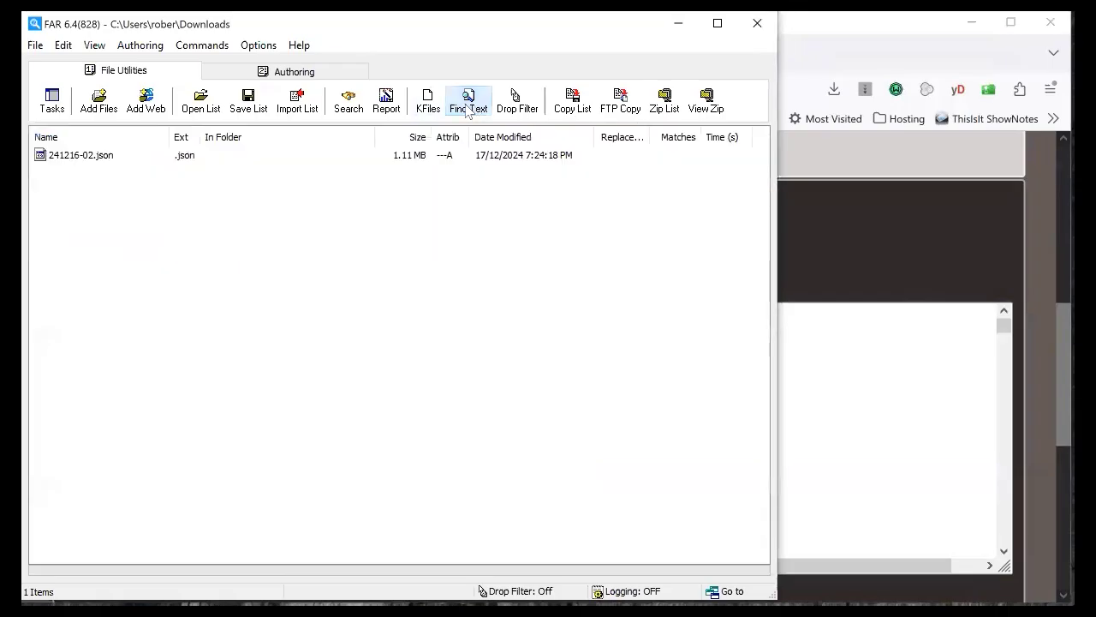
pyautogui.click(428, 110)
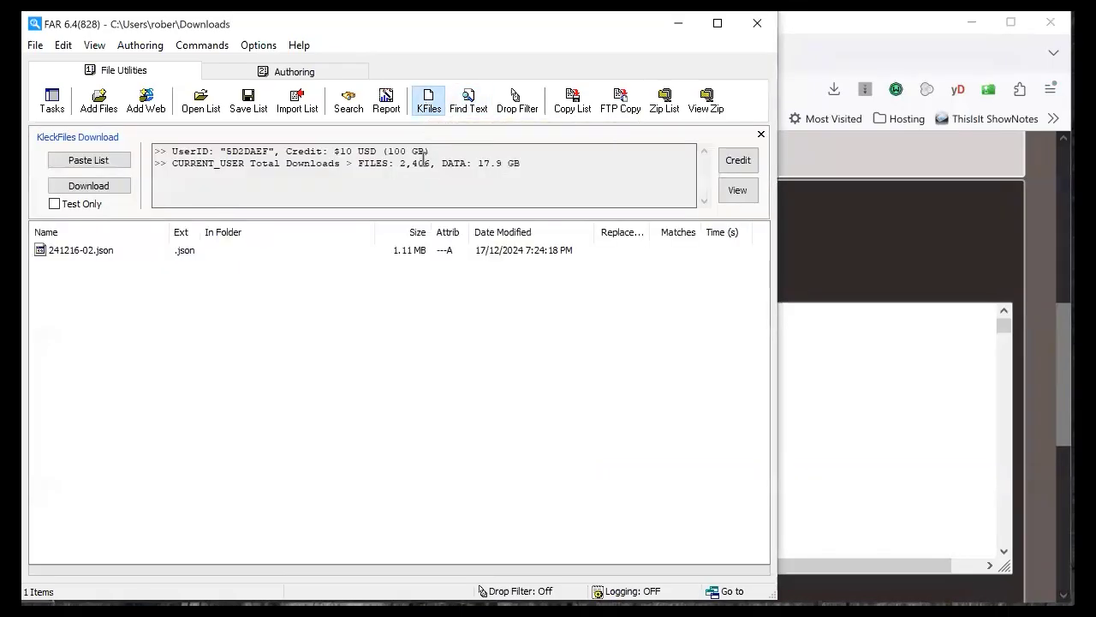
pyautogui.click(89, 161)
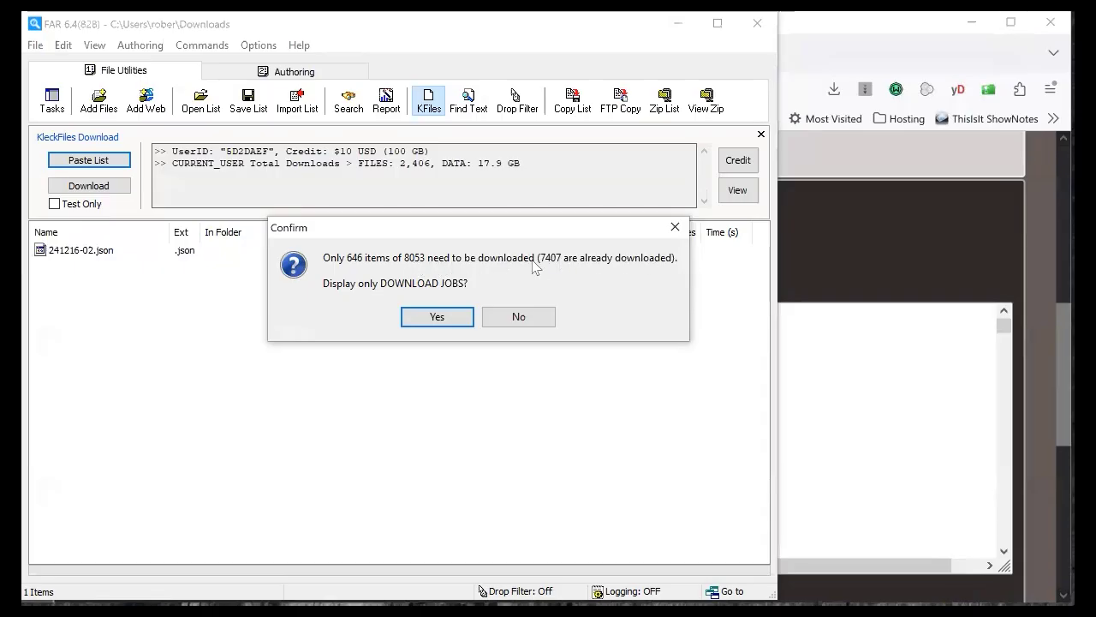
pyautogui.press('Return')
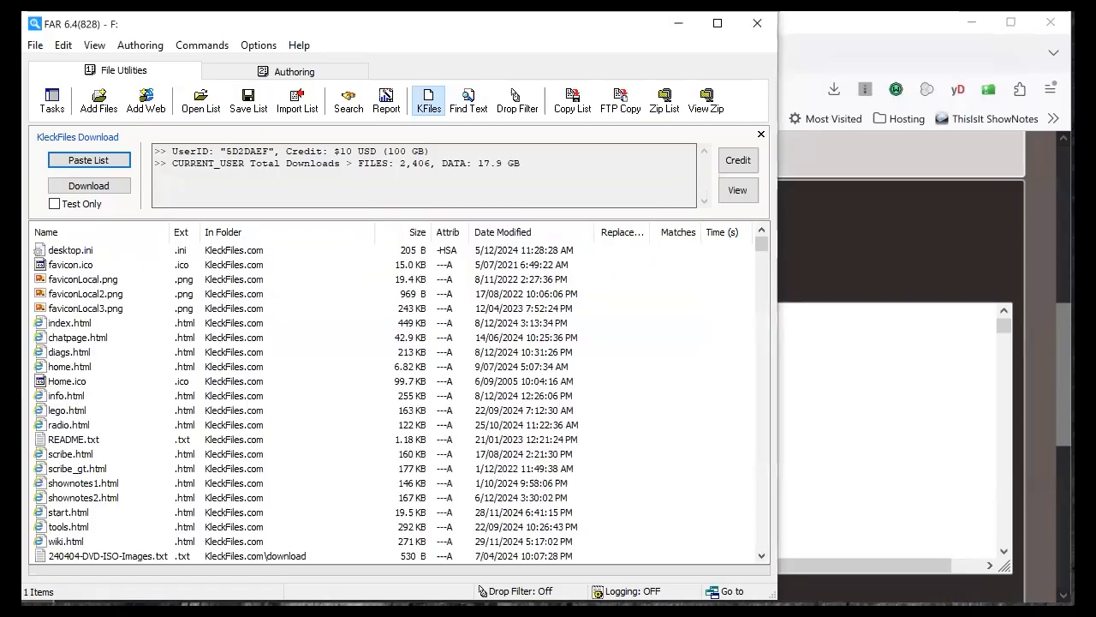
# Switch to File Explorer and rename the KleckFiles.com folder on 1TB KF (F:) to KleckFiles.com(old).
pyautogui.moveTo(124, 613)
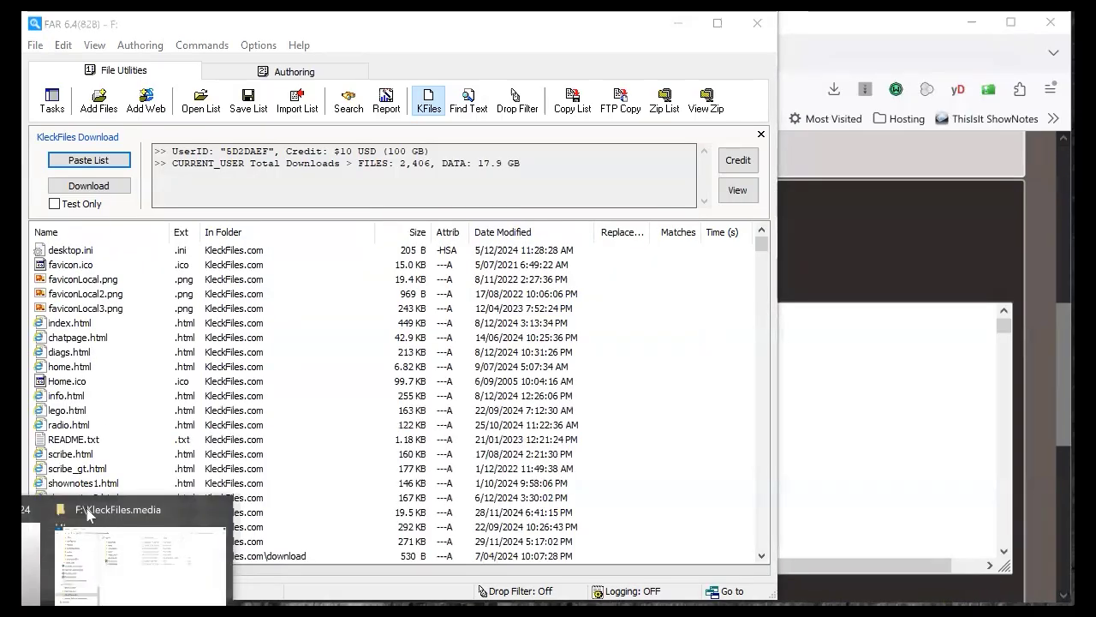
pyautogui.click(90, 514)
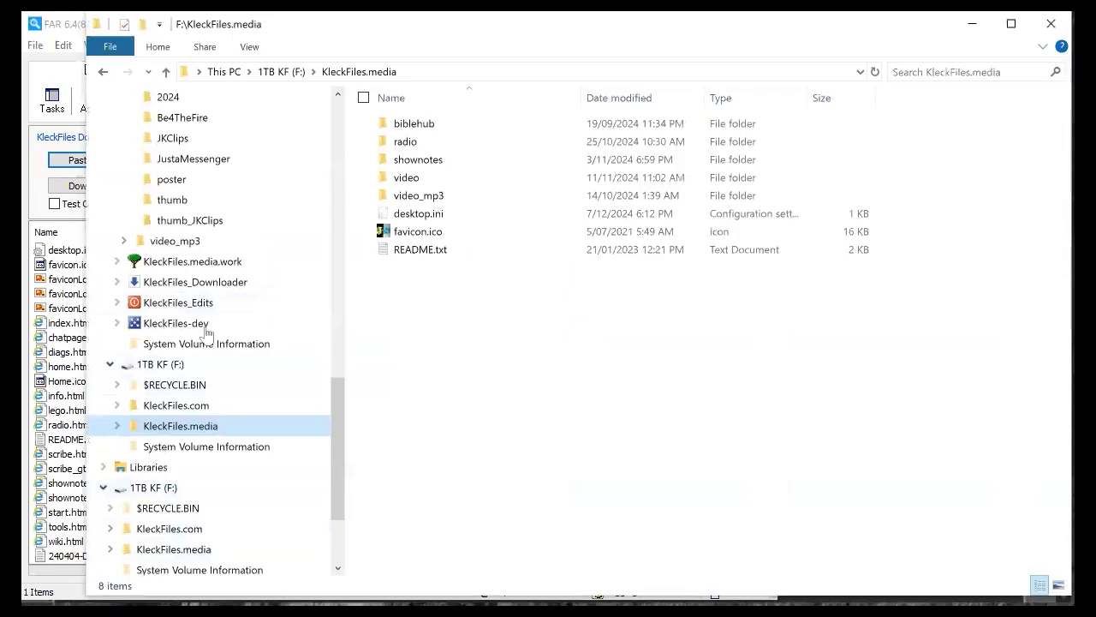
pyautogui.click(190, 409)
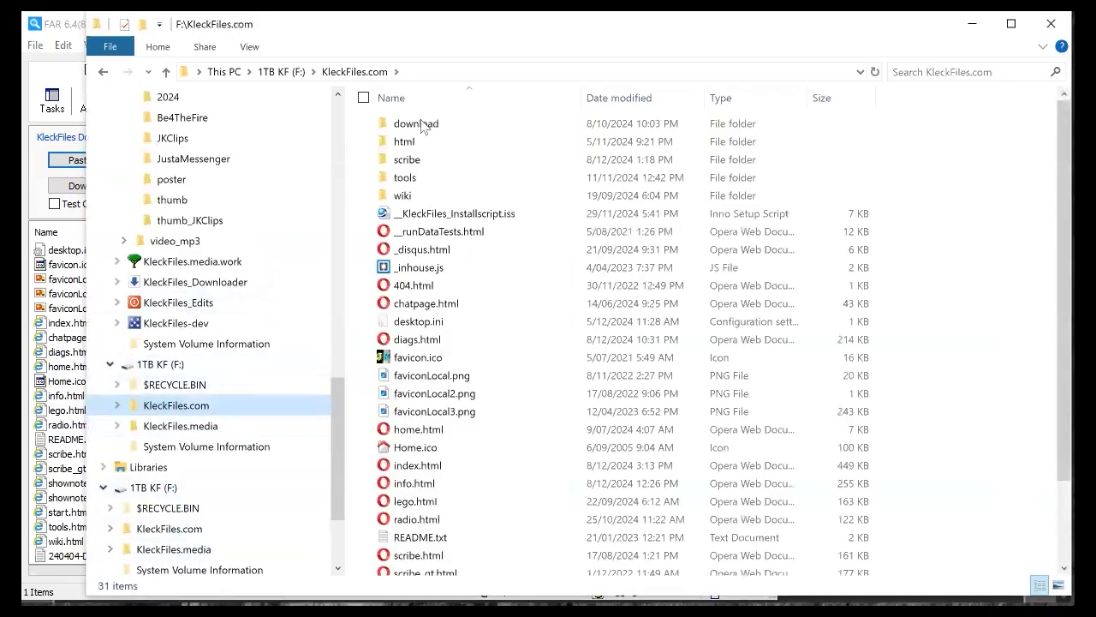
pyautogui.rightClick(187, 413)
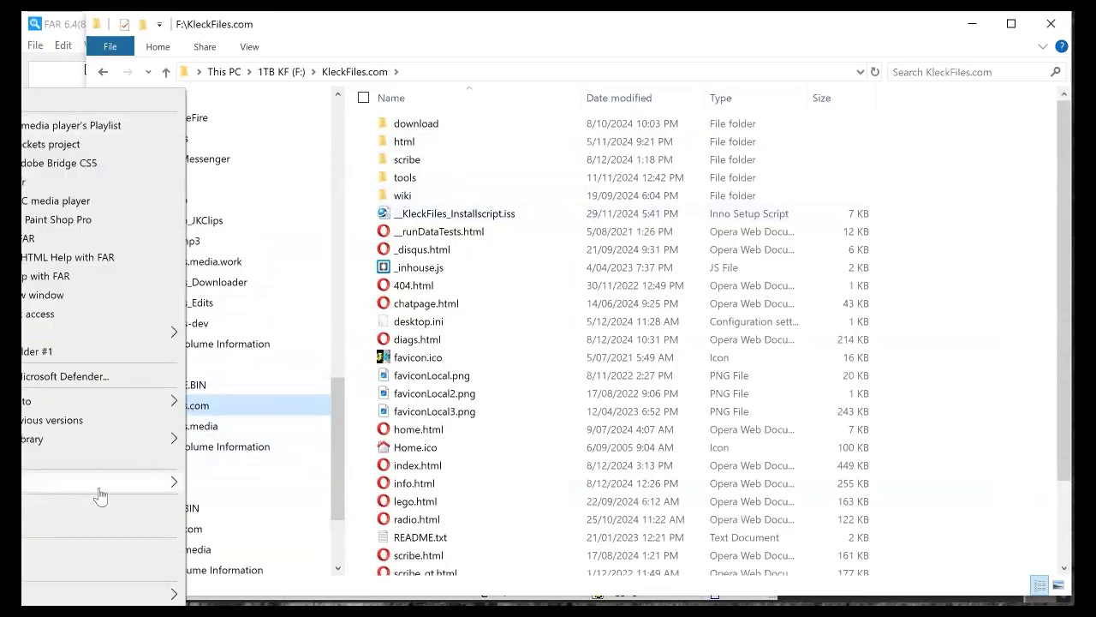
pyautogui.click(97, 575)
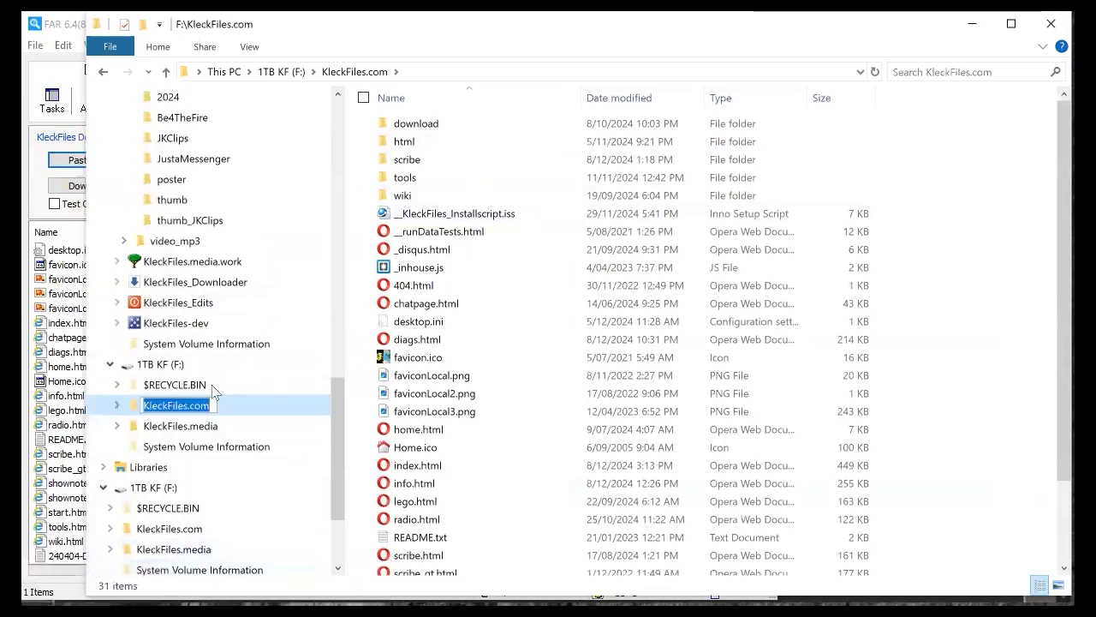
pyautogui.click(212, 406)
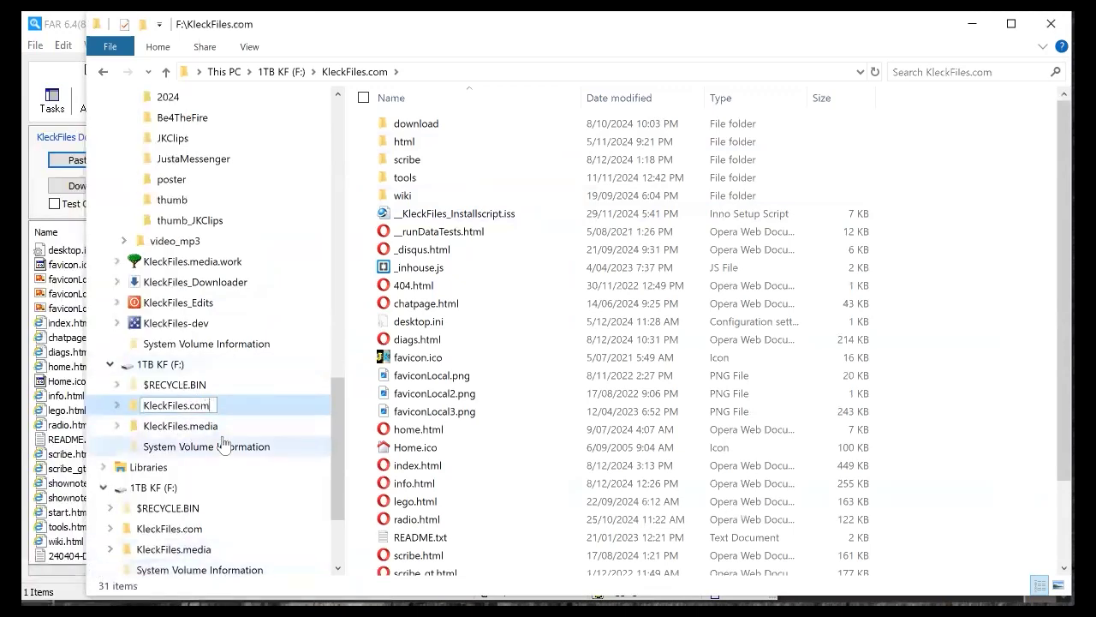
pyautogui.write('(old')
pyautogui.press('Return')
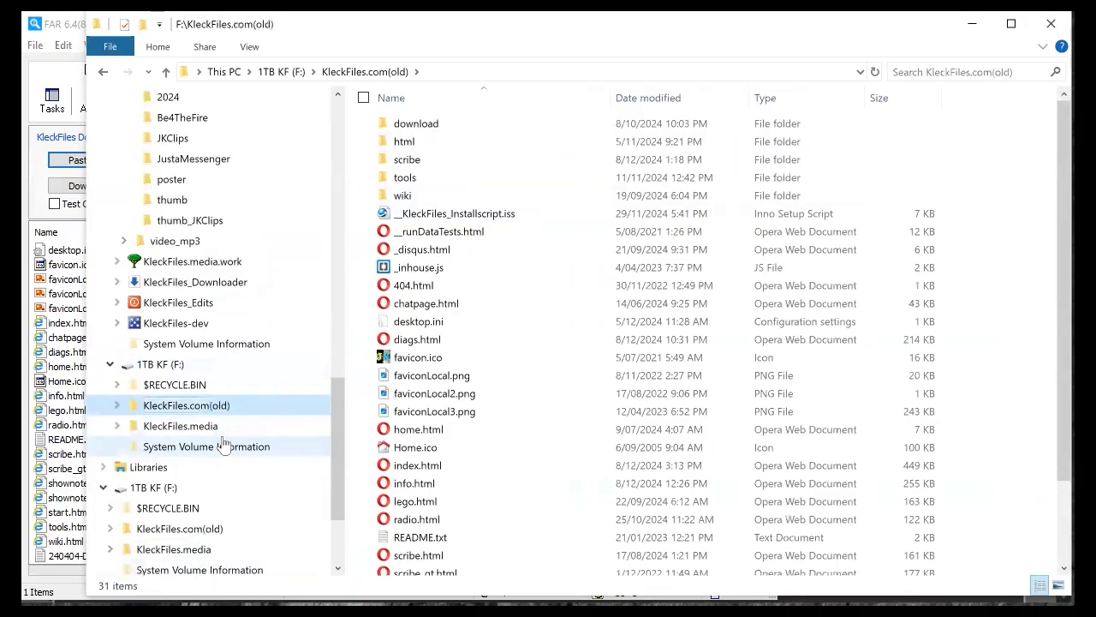
# Return to FAR, paste the file list again displaying only download jobs, and sort the items by folder in a slightly wider window.
pyautogui.click(82, 160)
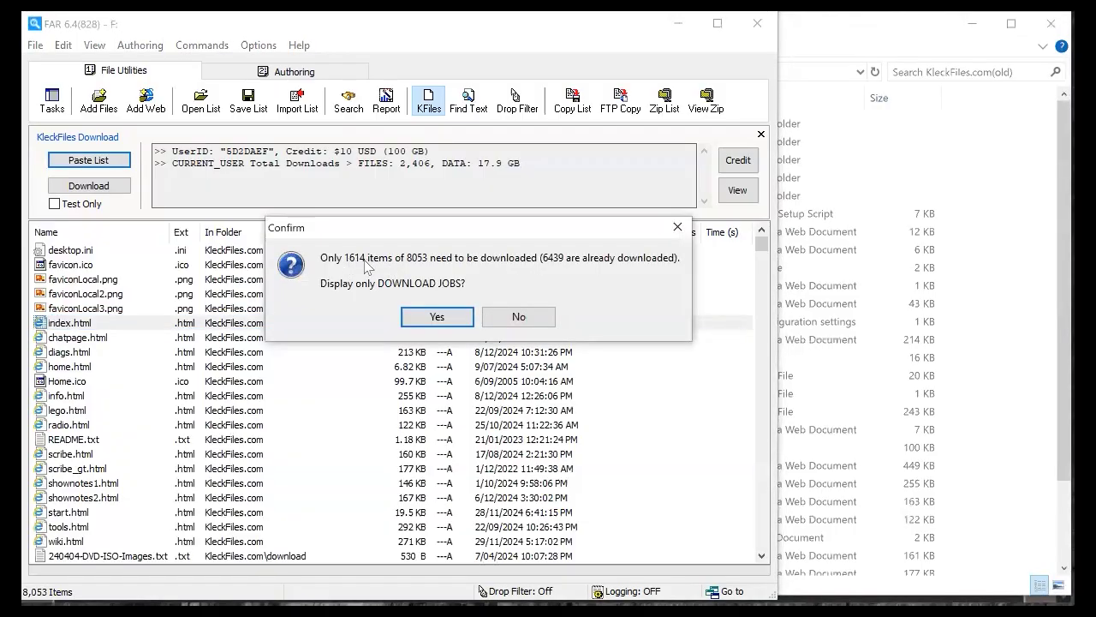
pyautogui.click(437, 317)
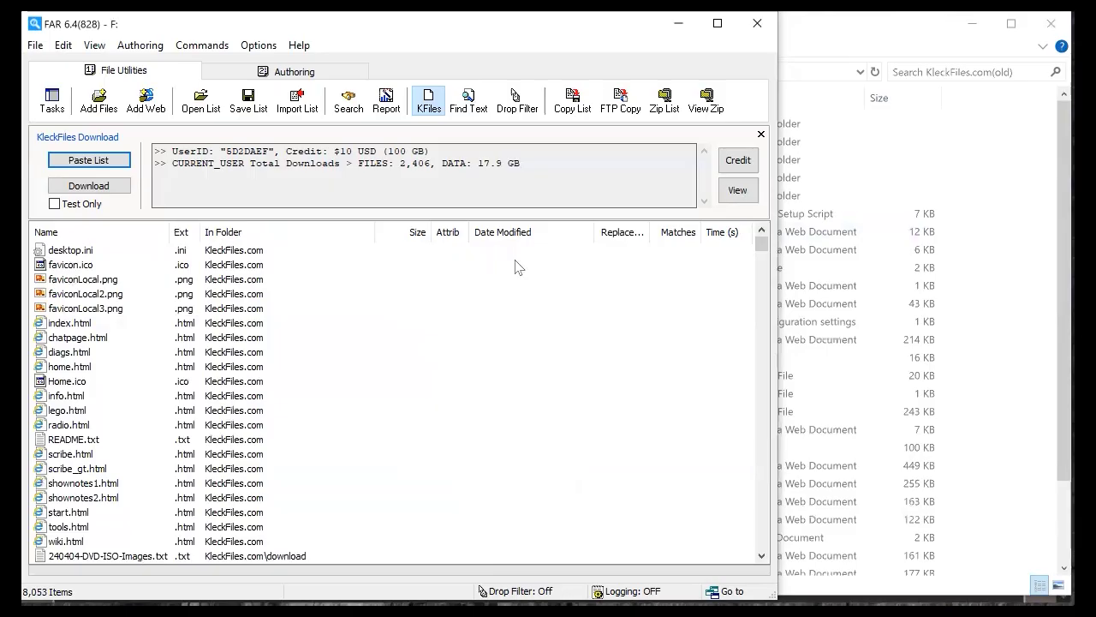
pyautogui.moveTo(767, 247); pyautogui.dragTo(795, 199)
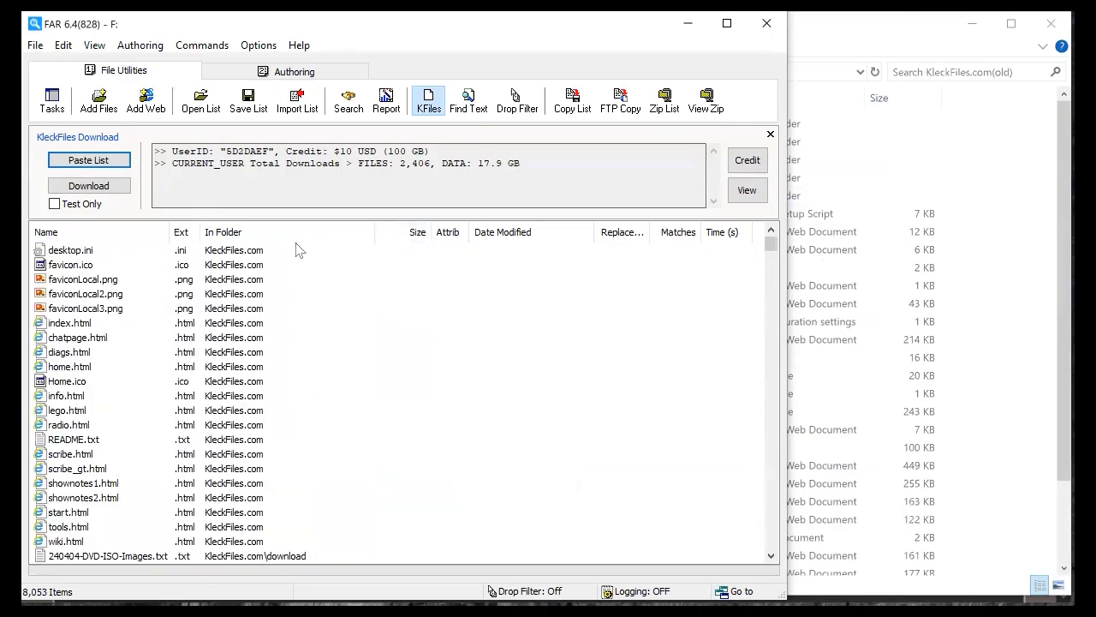
pyautogui.click(264, 236)
pyautogui.click(250, 237)
# Select the files from 241216-02.mp3 to clip_1740.jpg and check the Remove Selected option without removing them.
pyautogui.keyDown('shift'); pyautogui.click(265, 412); pyautogui.keyUp('shift')
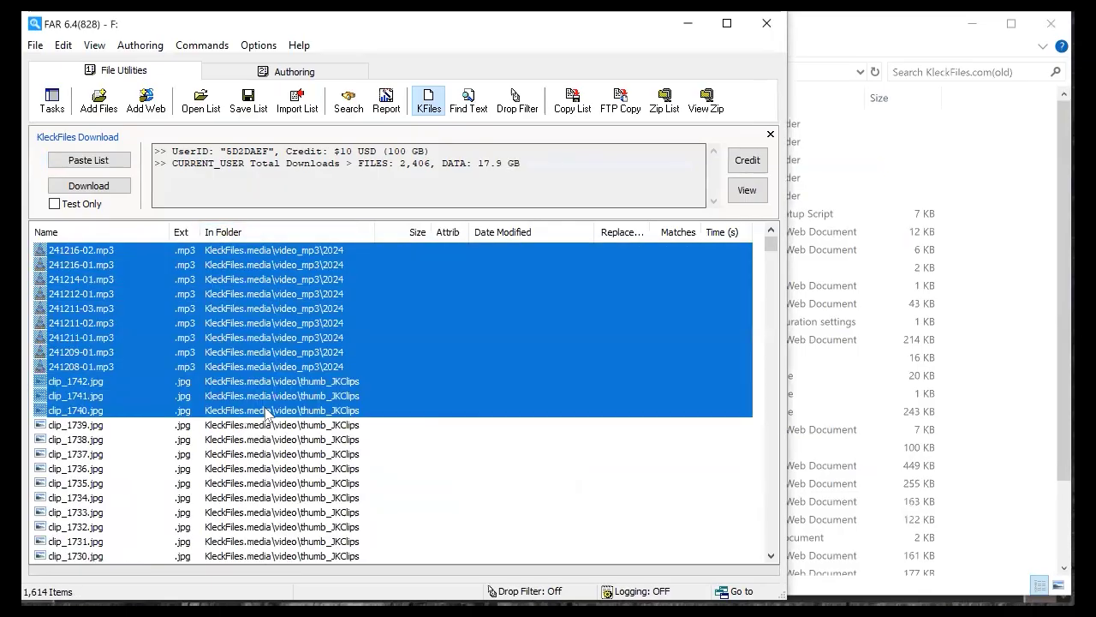
pyautogui.rightClick(267, 414)
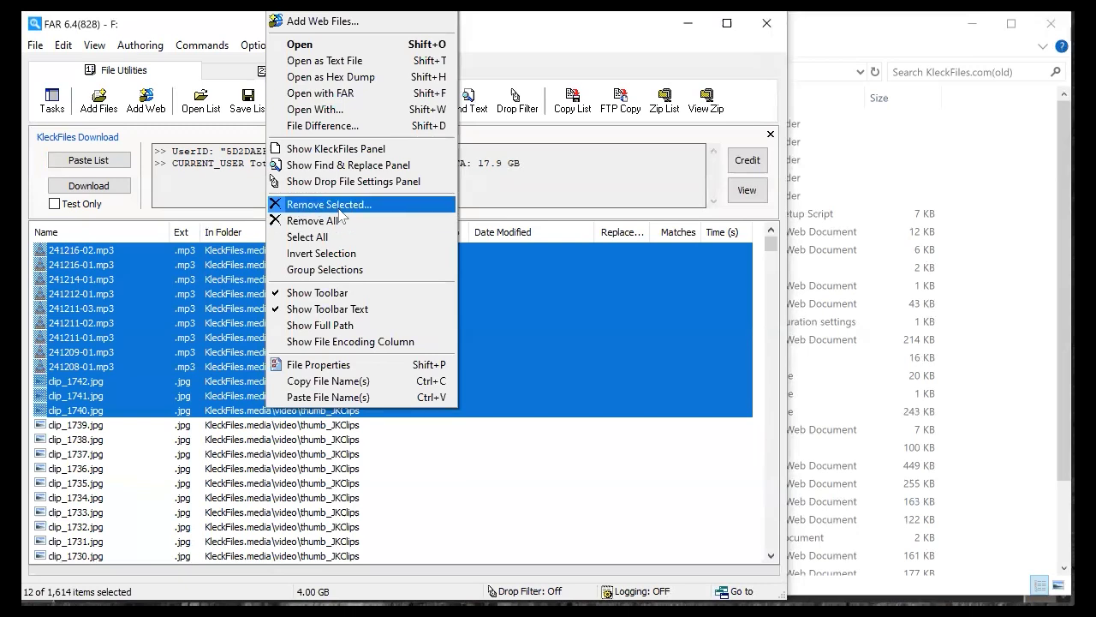
pyautogui.click(631, 171)
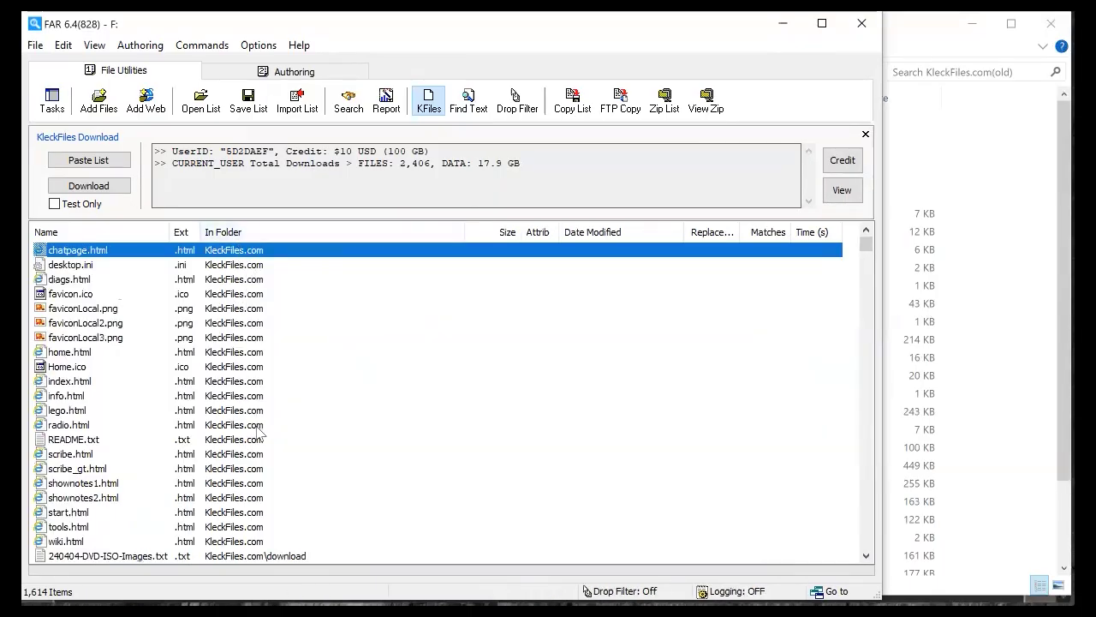
# Examine the folder-sorted download jobs from the KleckFiles.com root files through the html subfolders to the scribe files.
pyautogui.scroll(-6, 258, 433)
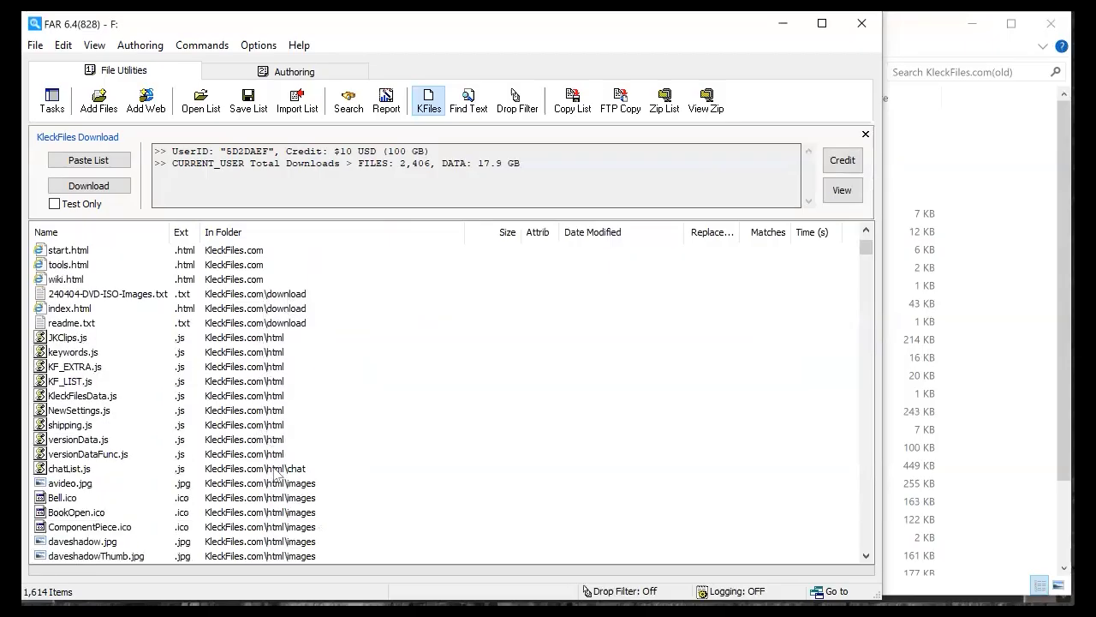
pyautogui.scroll(-20, 275, 472)
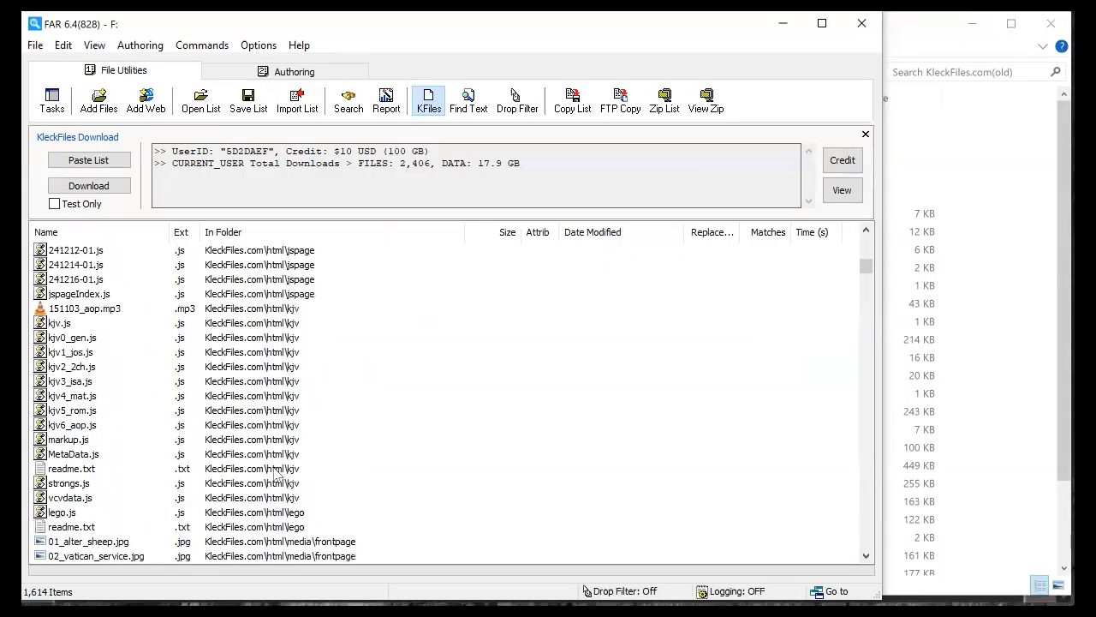
pyautogui.scroll(-20, 276, 473)
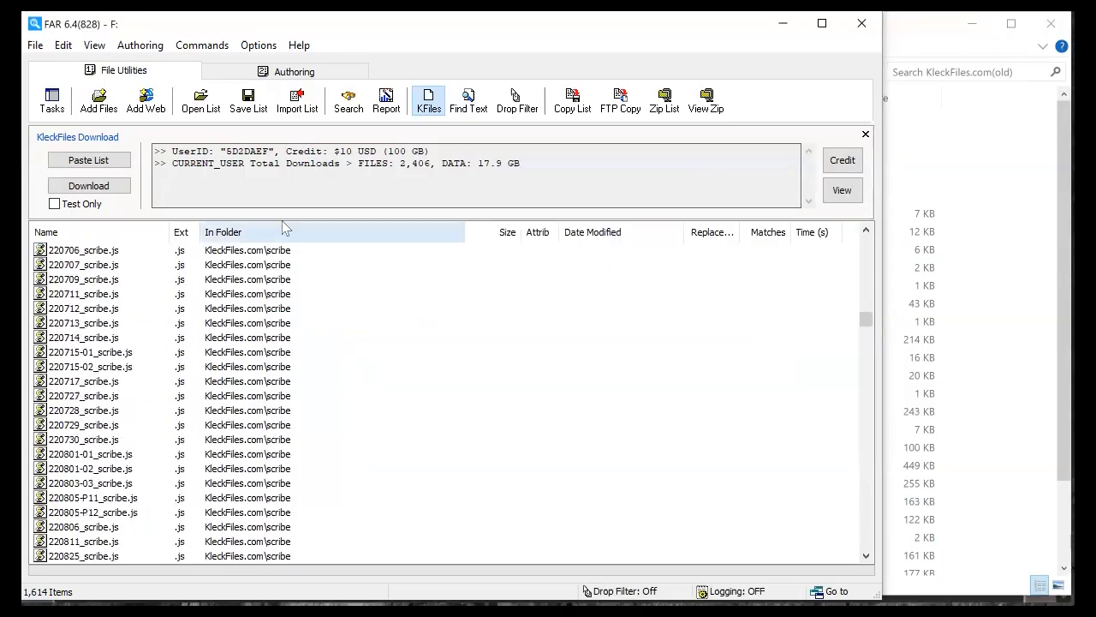
pyautogui.scroll(-20, 288, 538)
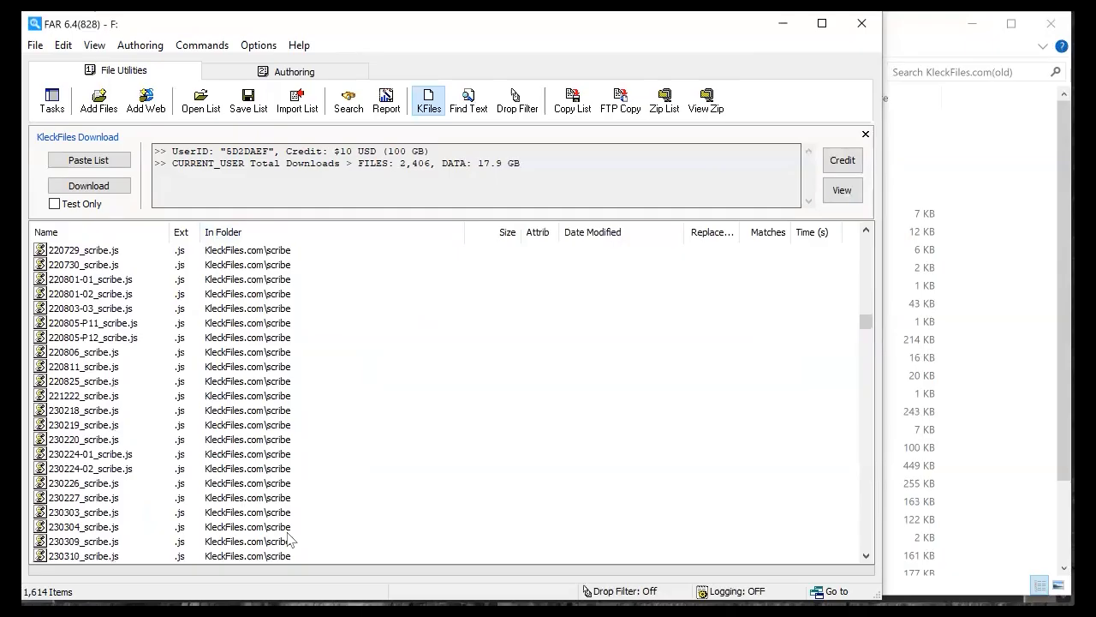
pyautogui.scroll(-20, 288, 538)
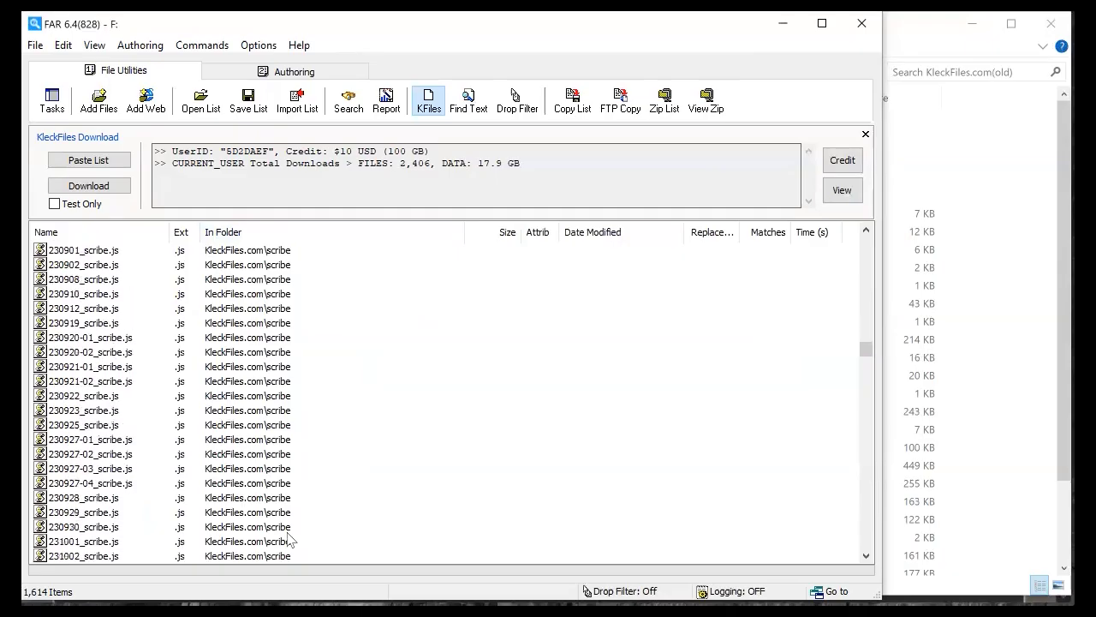
# Check the rest of the folder-sorted job list and download all listed files to drive F:, monitoring progress until completion.
pyautogui.scroll(-20, 288, 538)
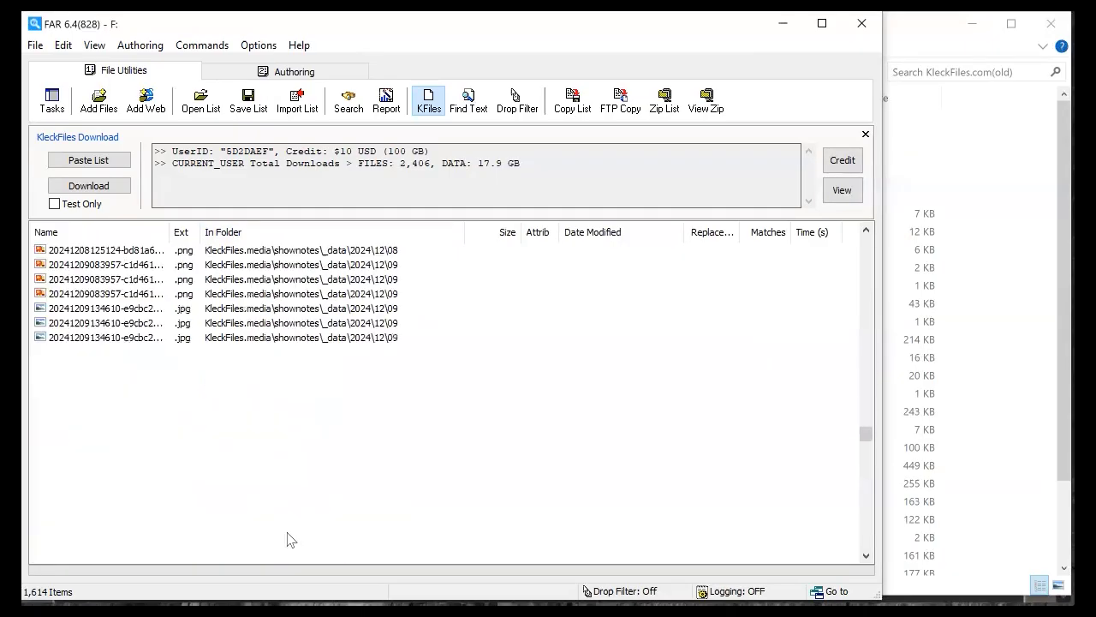
pyautogui.scroll(-5, 288, 538)
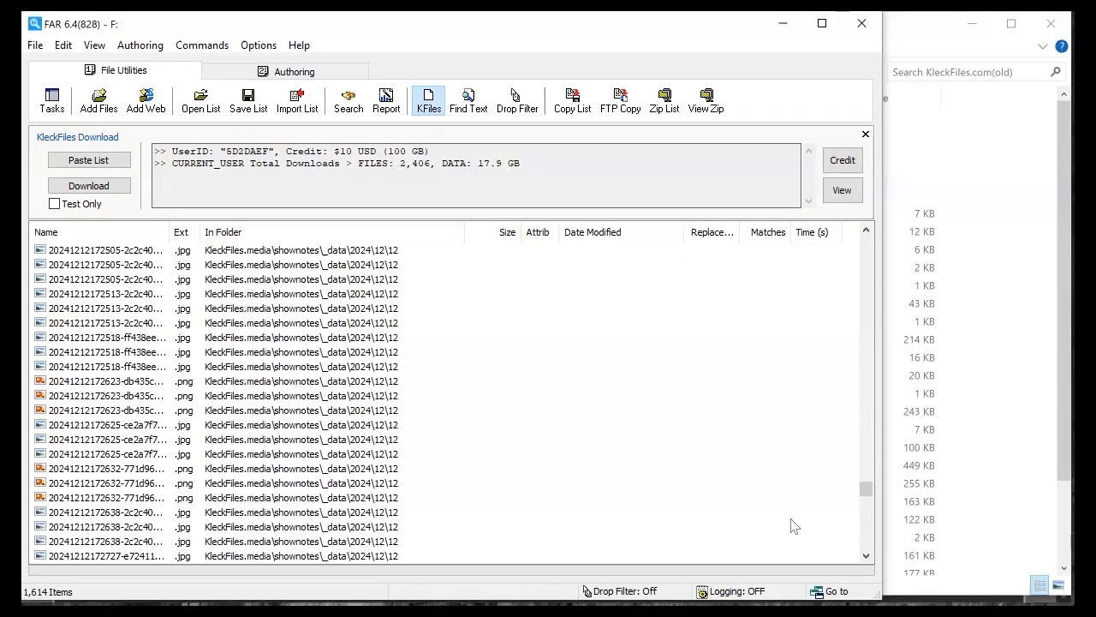
pyautogui.moveTo(867, 500); pyautogui.dragTo(854, 225)
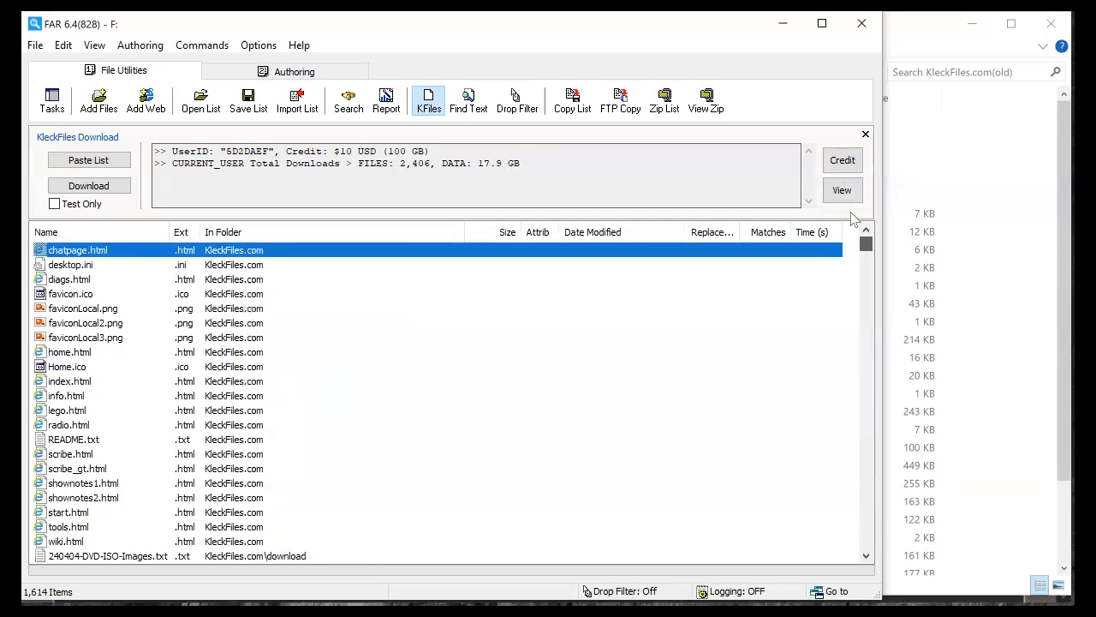
pyautogui.click(89, 187)
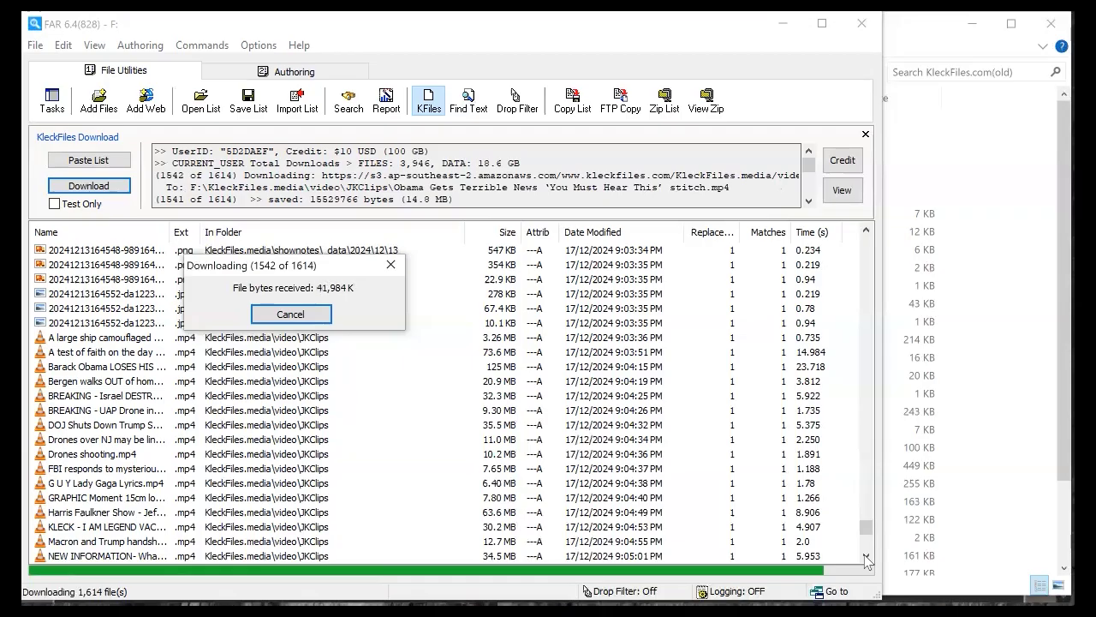
pyautogui.click(866, 556)
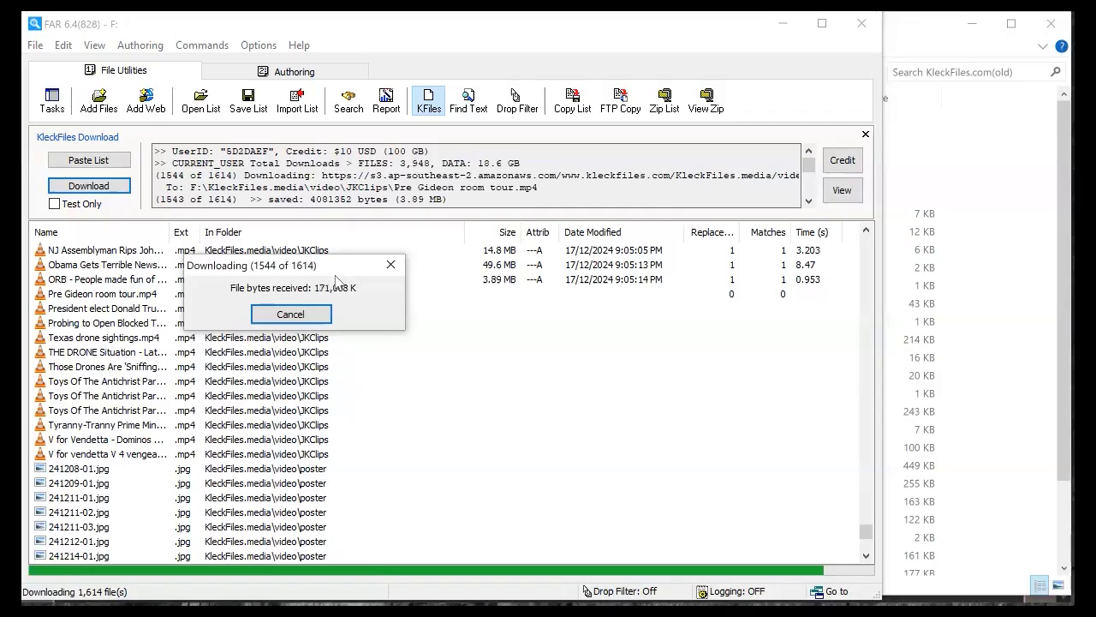
pyautogui.moveTo(335, 267); pyautogui.dragTo(244, 149)
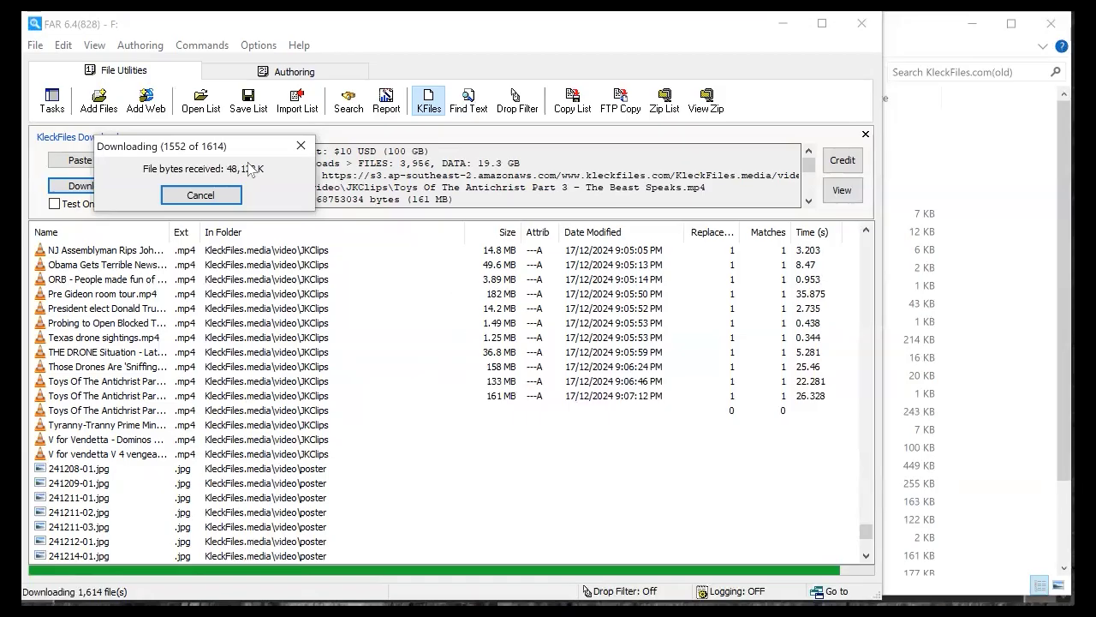
pyautogui.moveTo(243, 152); pyautogui.dragTo(220, 272)
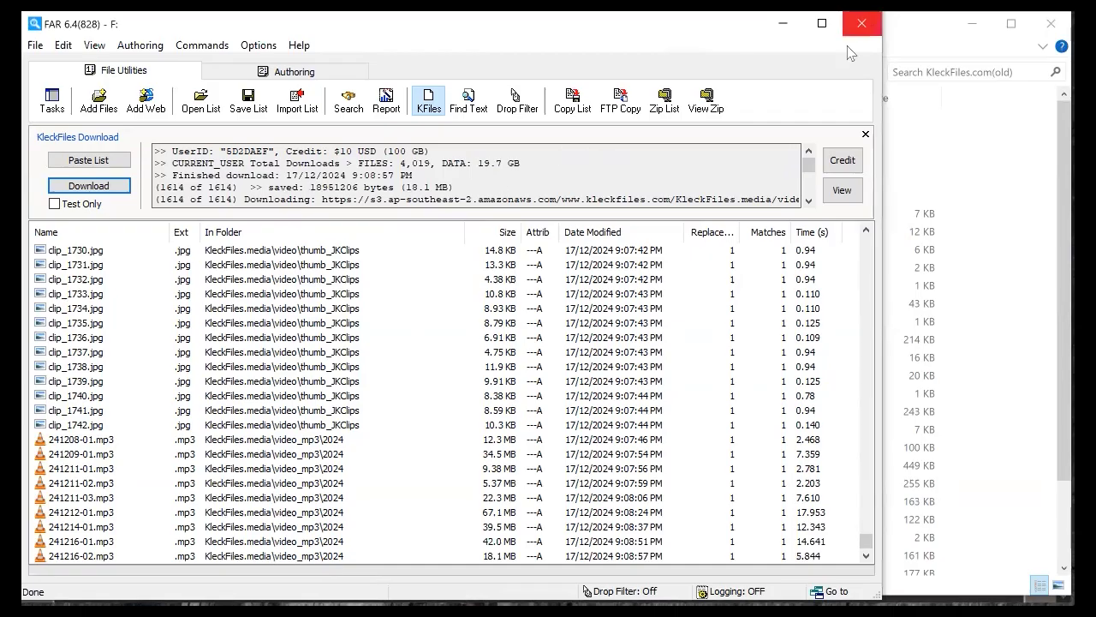
# Sort the downloaded items by Matches, examine the full download log in Notepad, and close it.
pyautogui.click(768, 234)
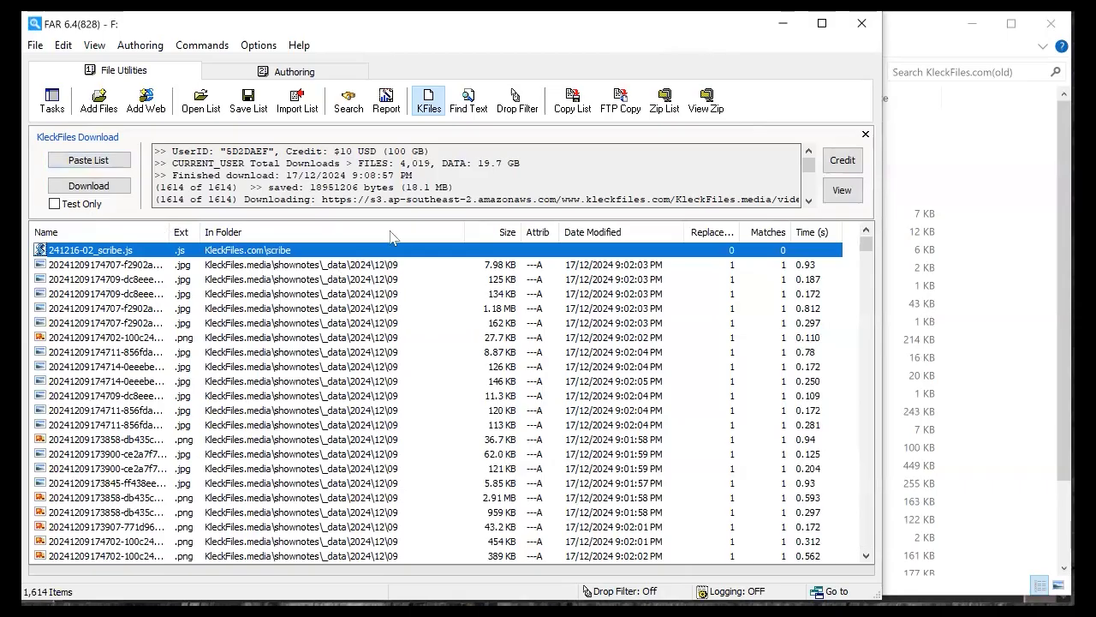
pyautogui.click(842, 190)
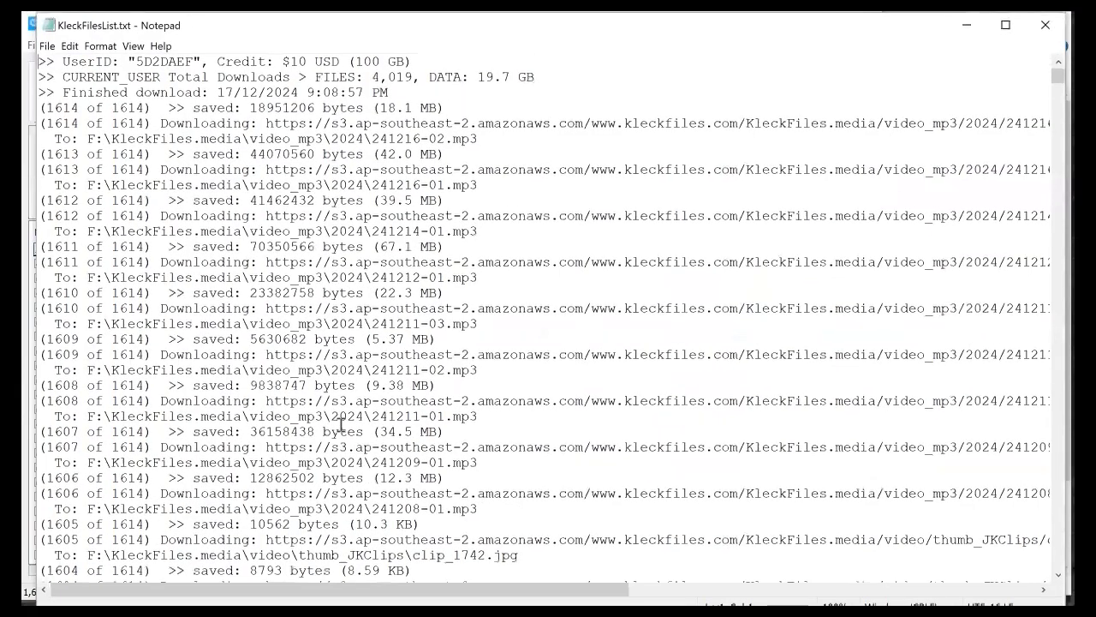
pyautogui.scroll(-15, 341, 424)
pyautogui.scroll(-20, 341, 424)
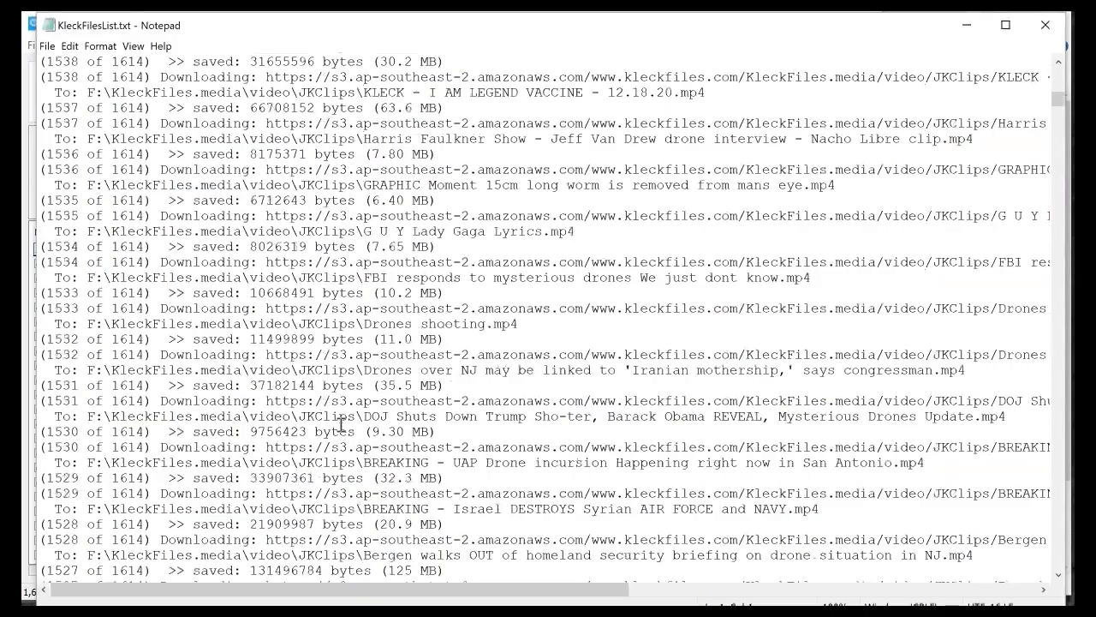
pyautogui.scroll(-20, 341, 424)
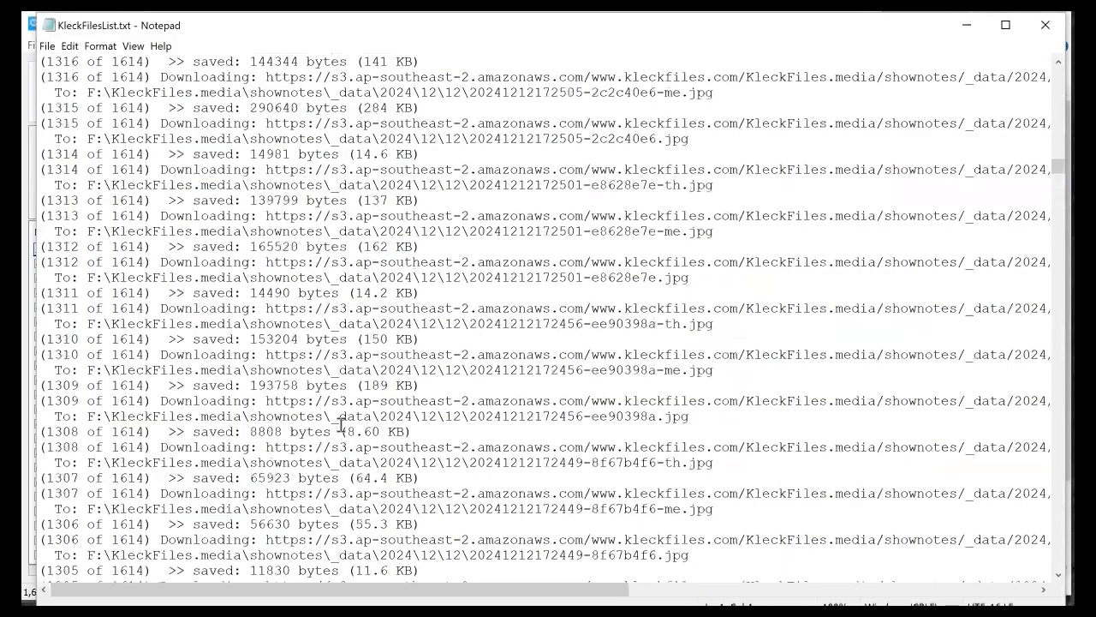
pyautogui.scroll(-20, 341, 424)
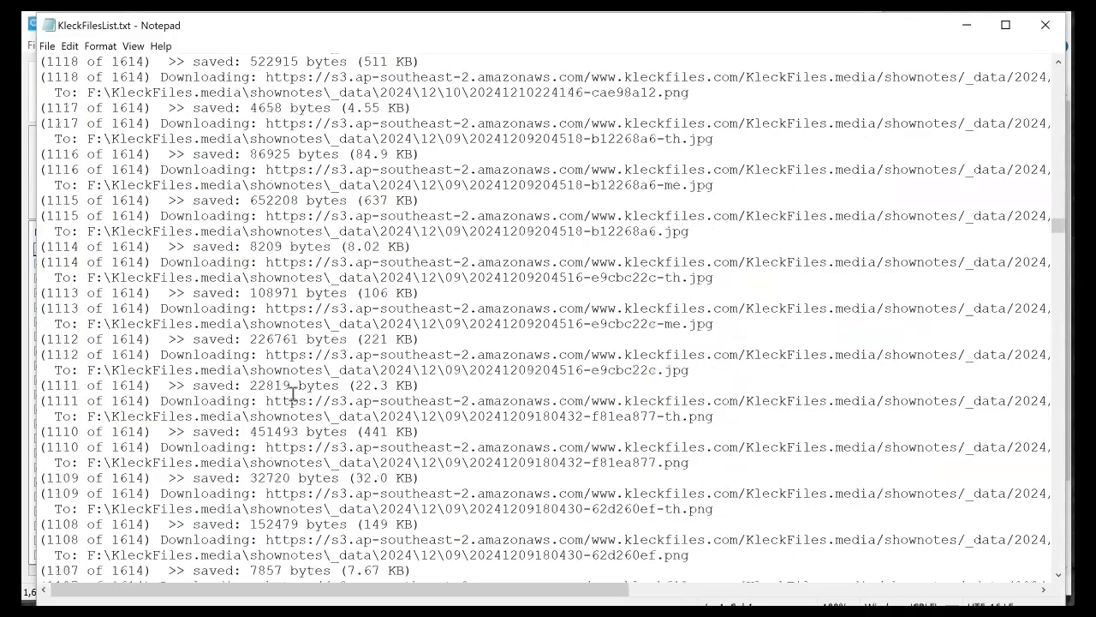
pyautogui.scroll(-5, 1023, 56)
pyautogui.click(1045, 25)
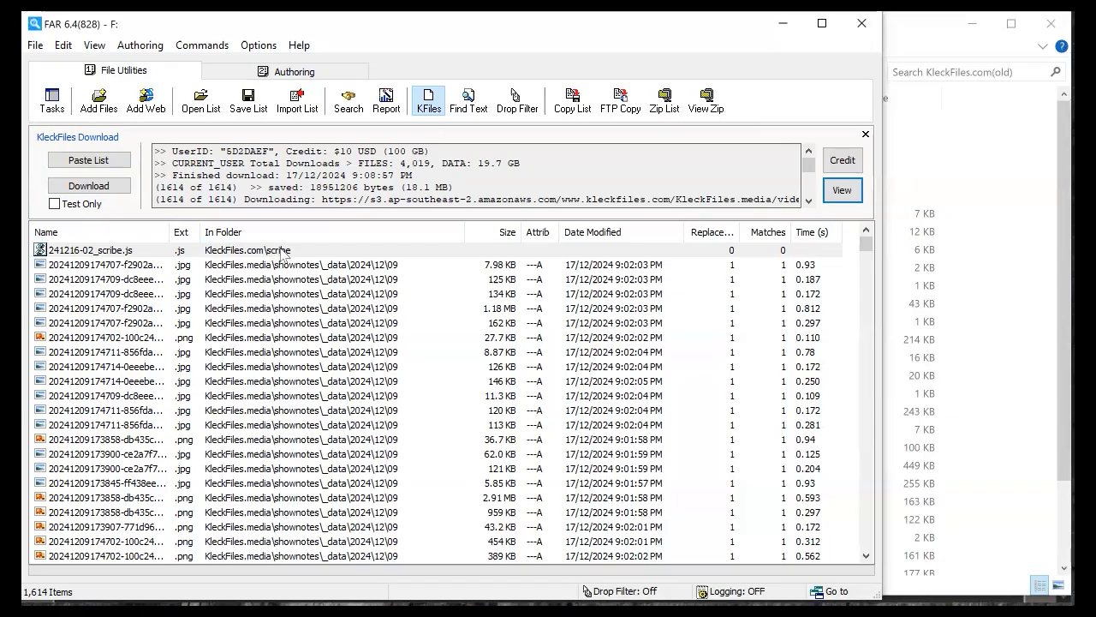
# Switch to File Explorer, open index.html from the new KleckFiles.com folder on 1TB KF (F:) in Opera, and close the Opera update page.
pyautogui.click(782, 24)
pyautogui.click(139, 612)
pyautogui.moveTo(139, 612)
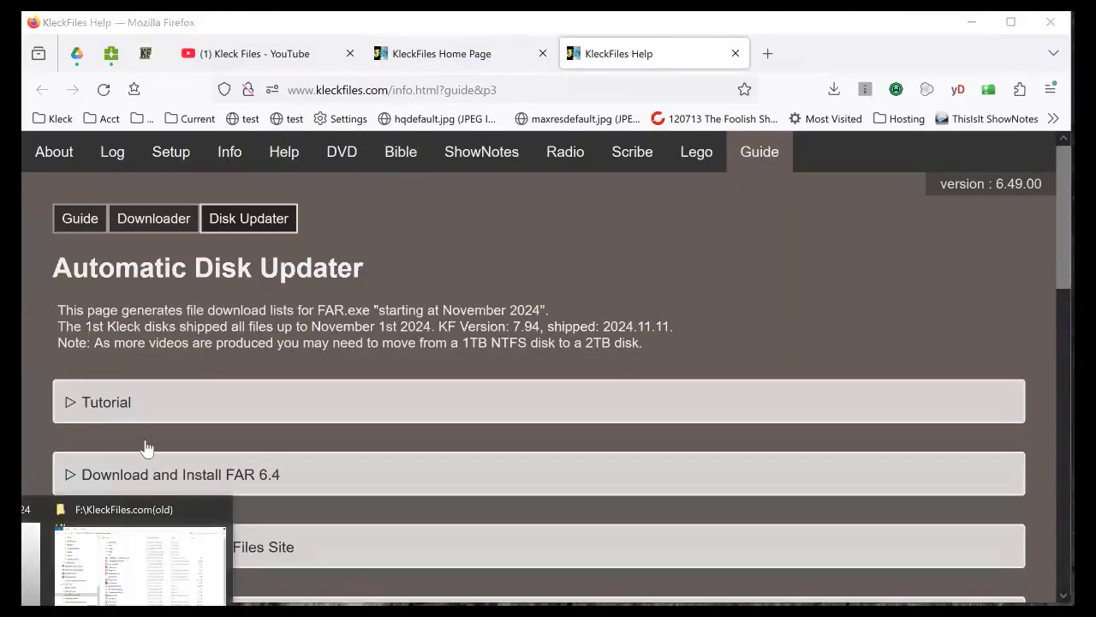
pyautogui.click(160, 557)
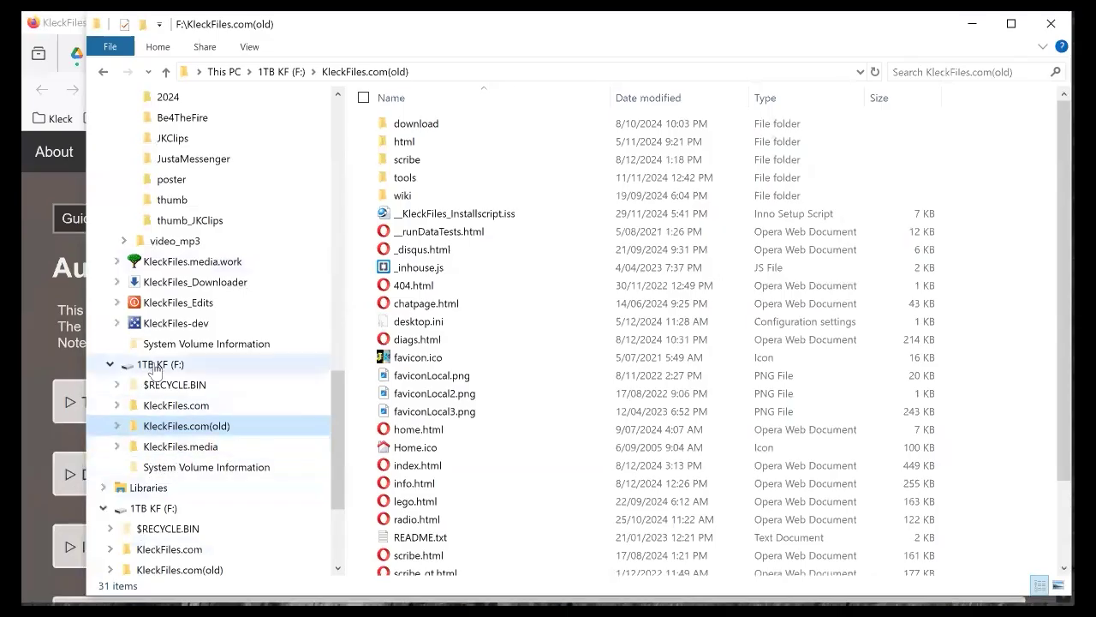
pyautogui.click(173, 407)
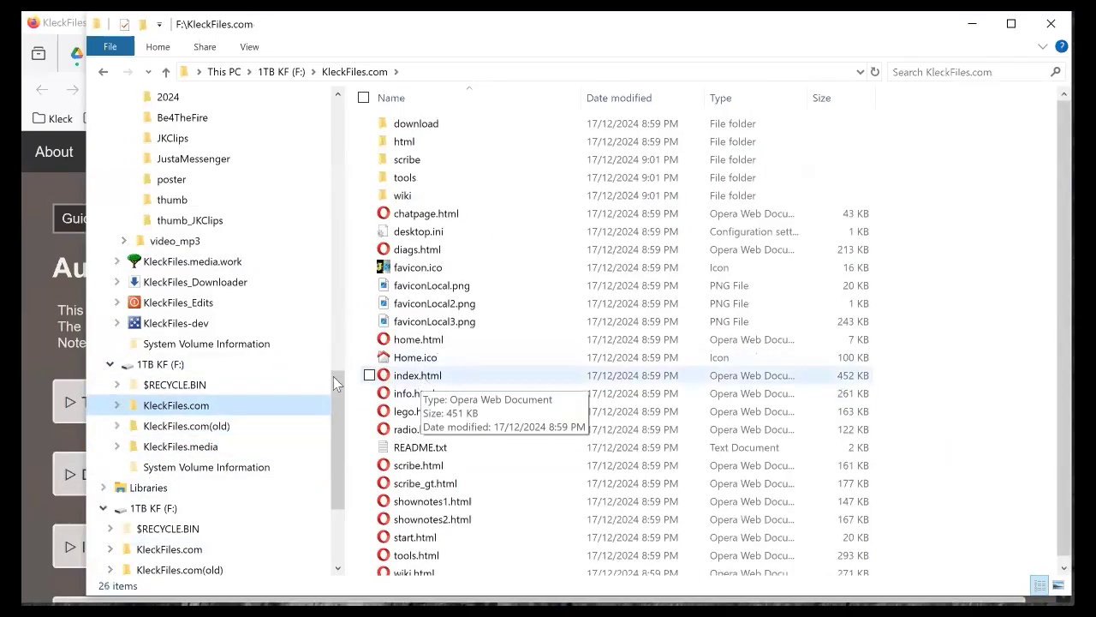
pyautogui.doubleClick(414, 392)
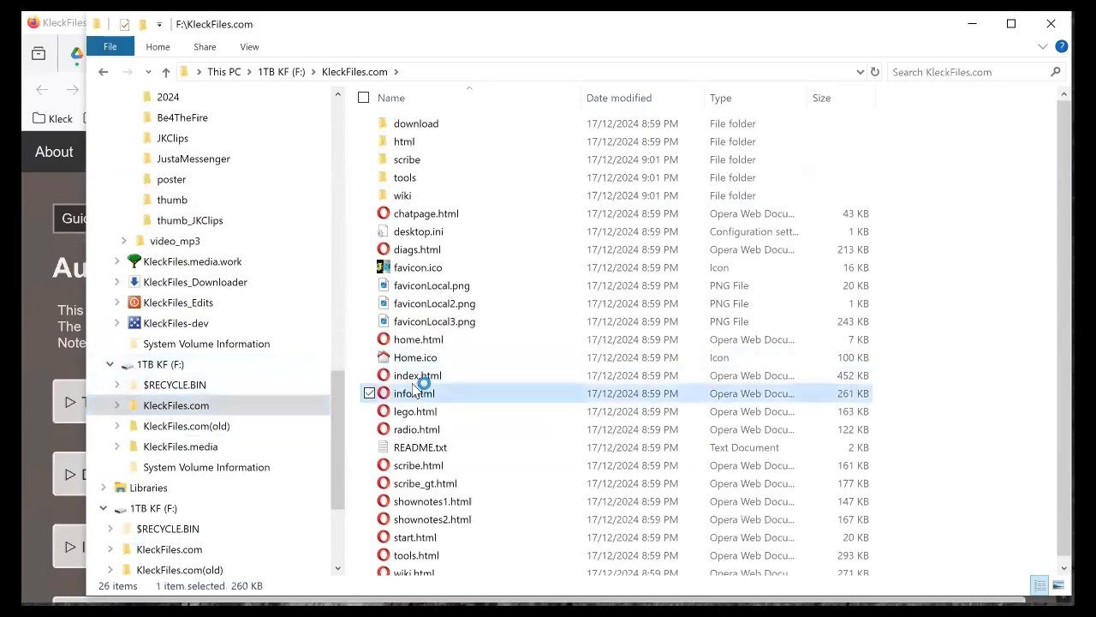
pyautogui.click(420, 382)
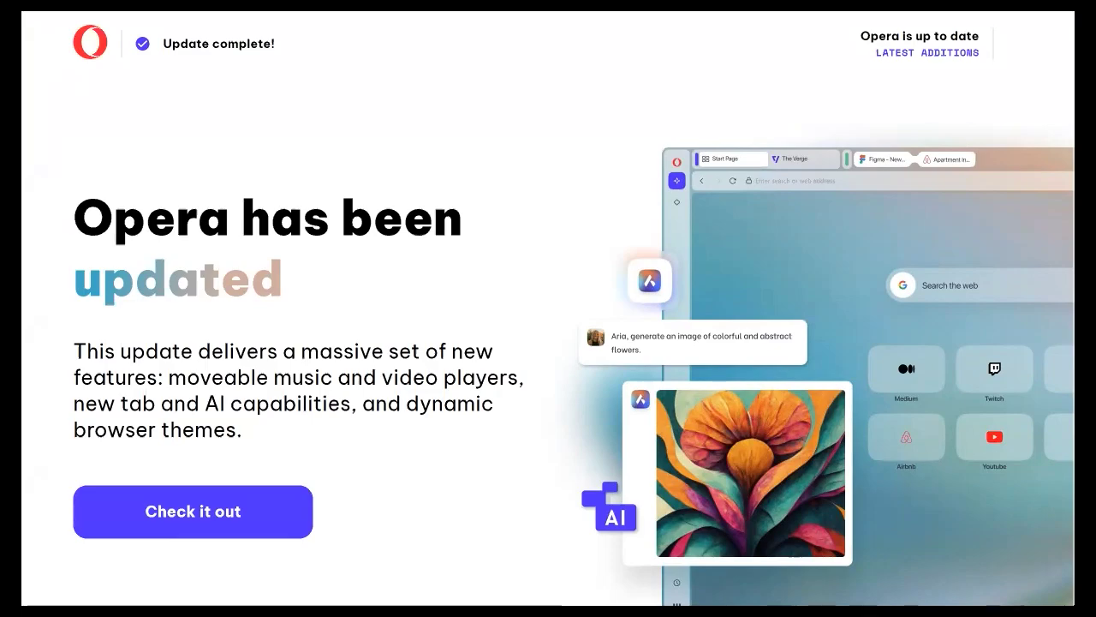
pyautogui.press('F11')
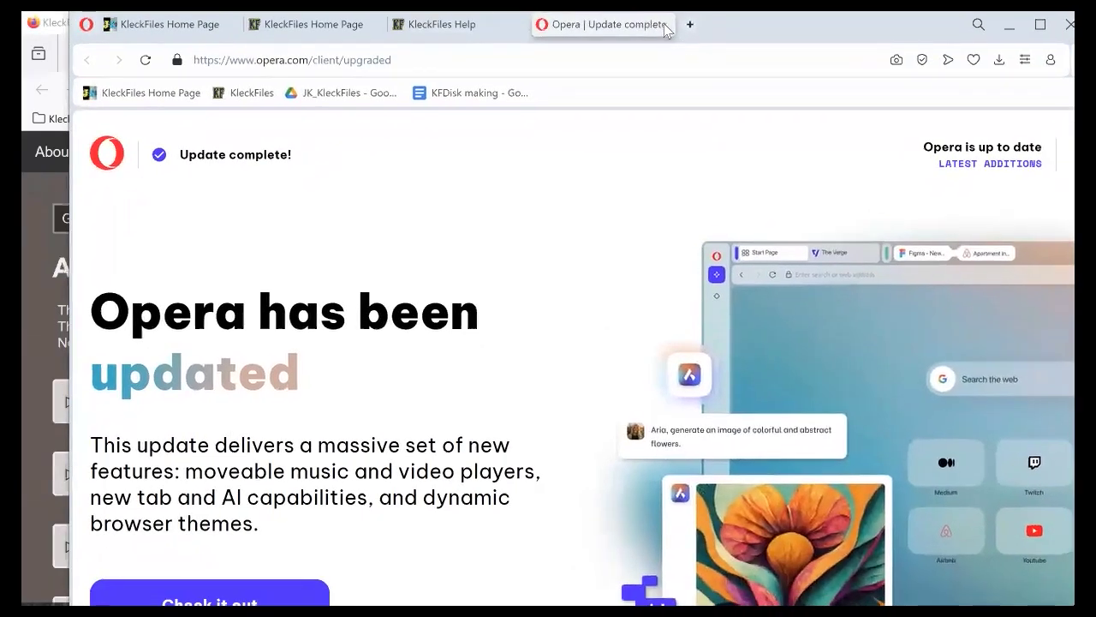
pyautogui.click(666, 25)
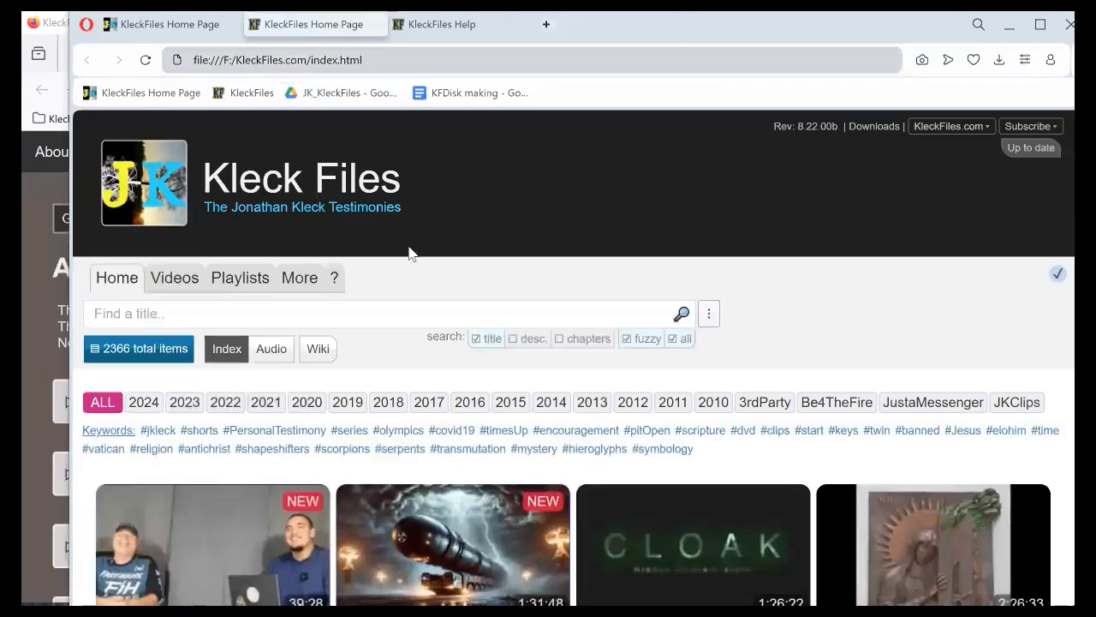
# Open the newest video, 241216-02, from the offline home page and switch its player from K-Files to the first Youtube source.
pyautogui.scroll(-2, 451, 366)
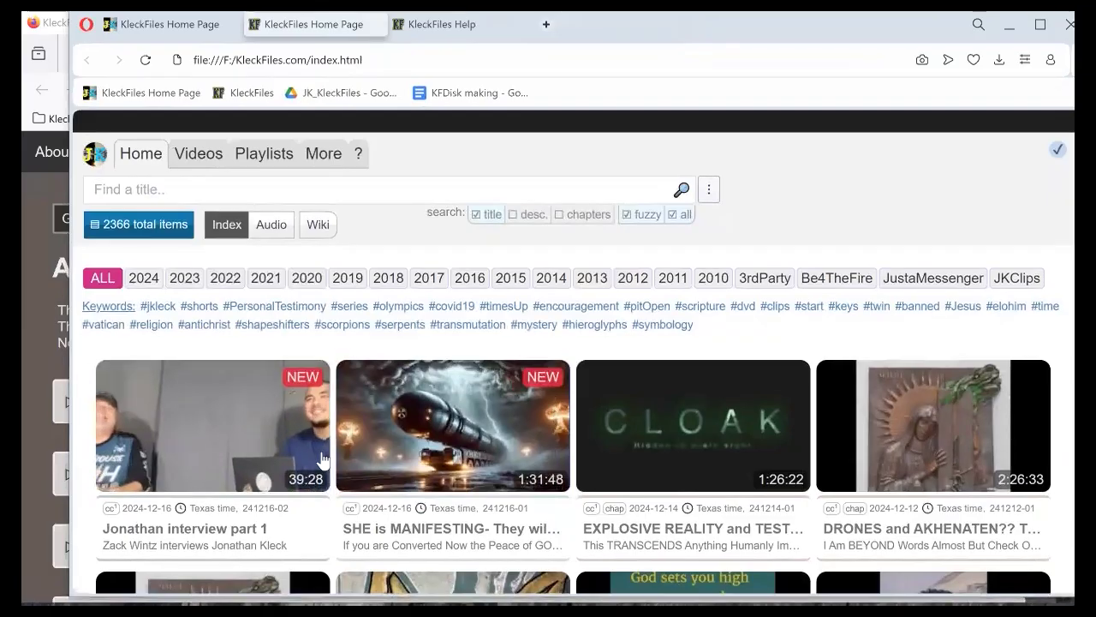
pyautogui.moveTo(323, 460)
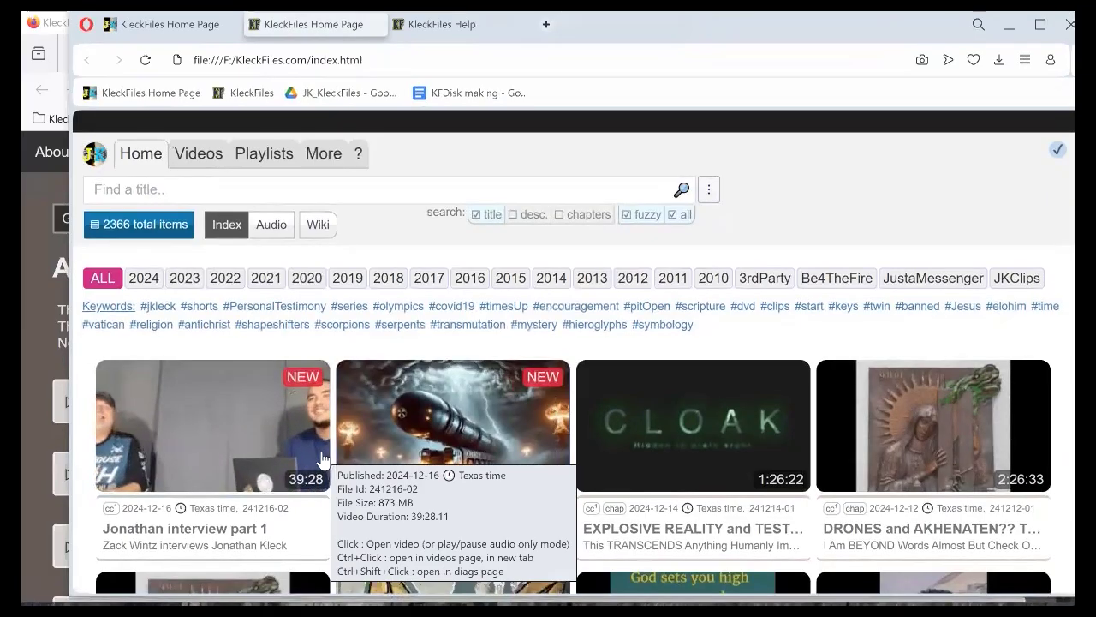
pyautogui.click(265, 425)
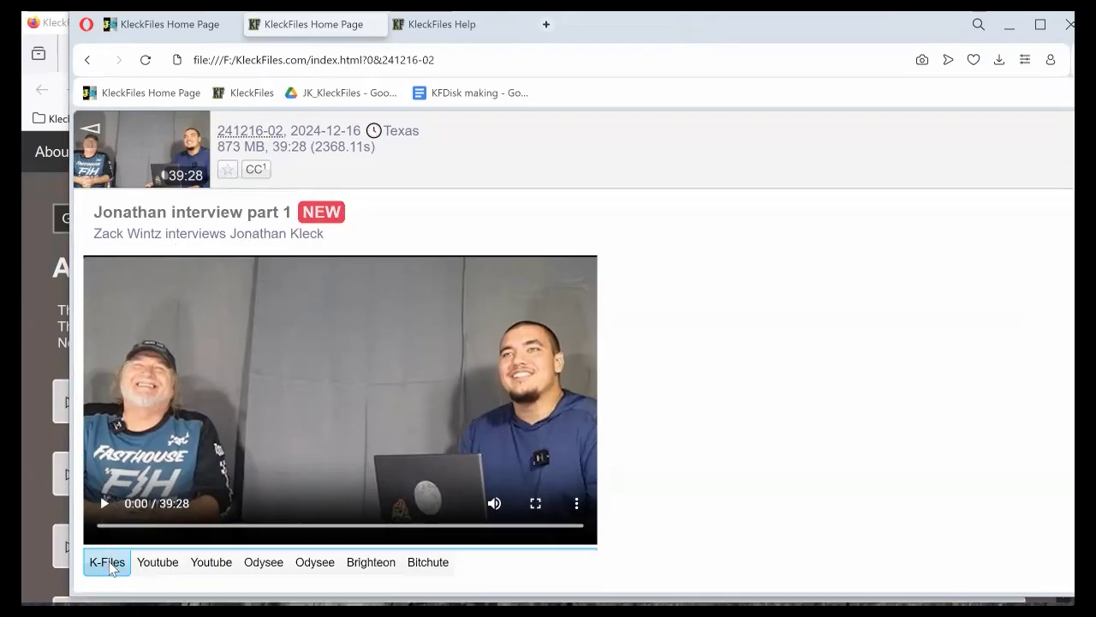
pyautogui.click(165, 563)
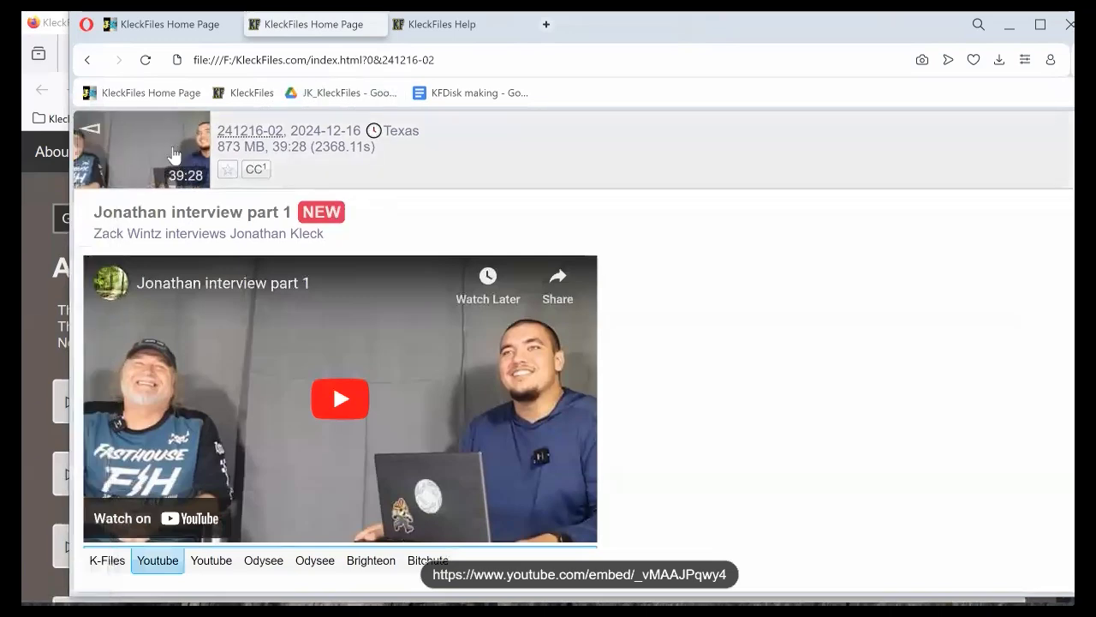
# Open the offline ShowNotes Gallery and examine its images from new to old on the first results page.
pyautogui.click(432, 120)
pyautogui.click(321, 151)
pyautogui.click(530, 456)
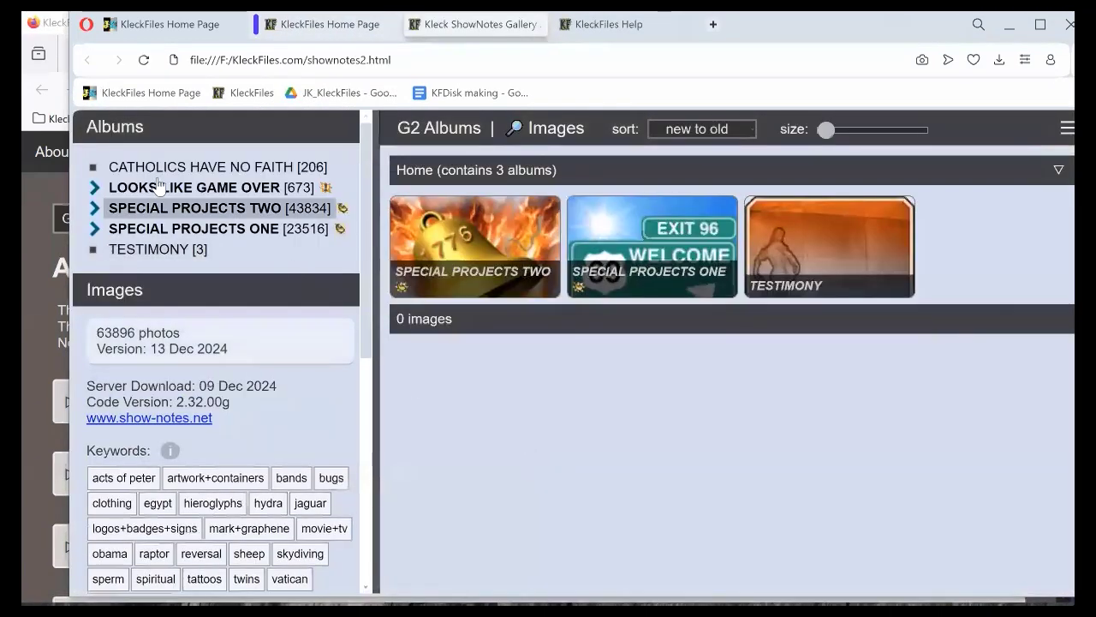
pyautogui.click(565, 127)
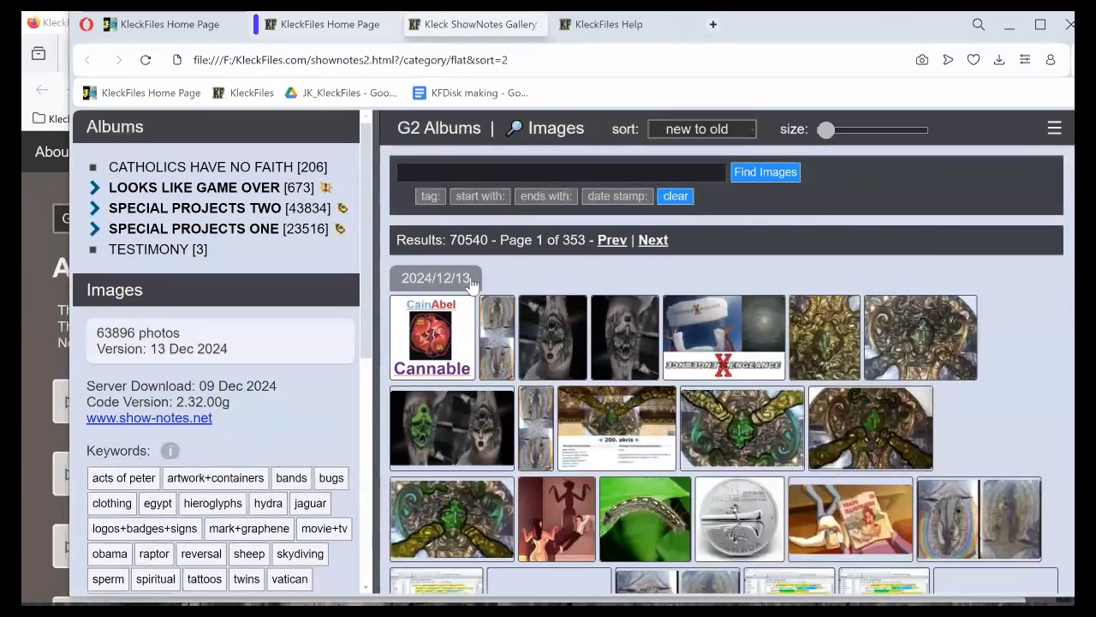
pyautogui.scroll(-10, 535, 495)
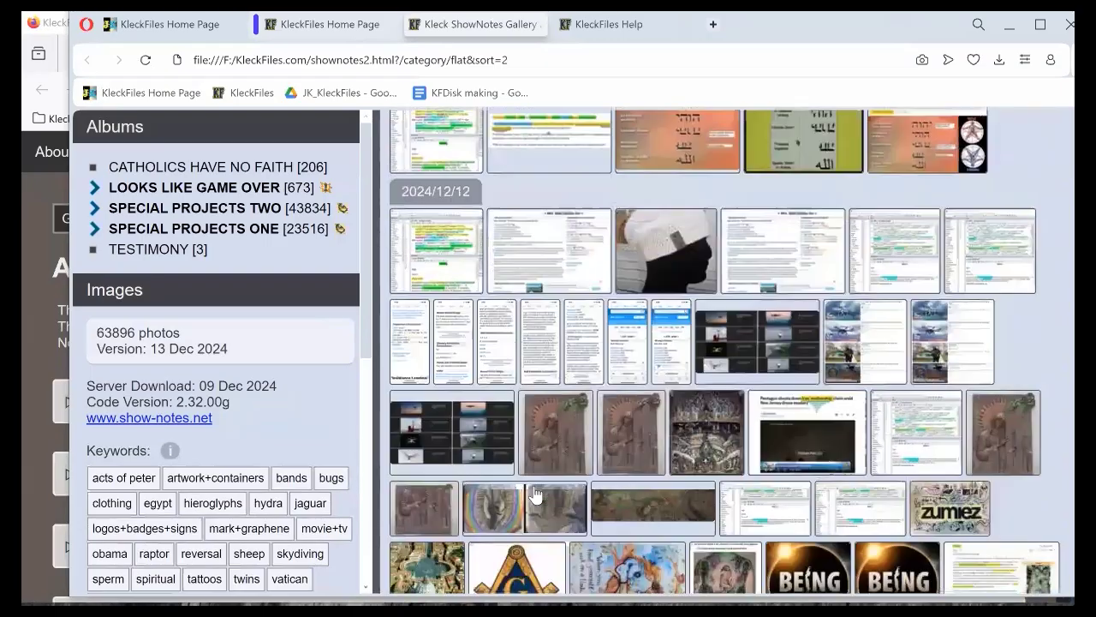
pyautogui.scroll(-5, 534, 495)
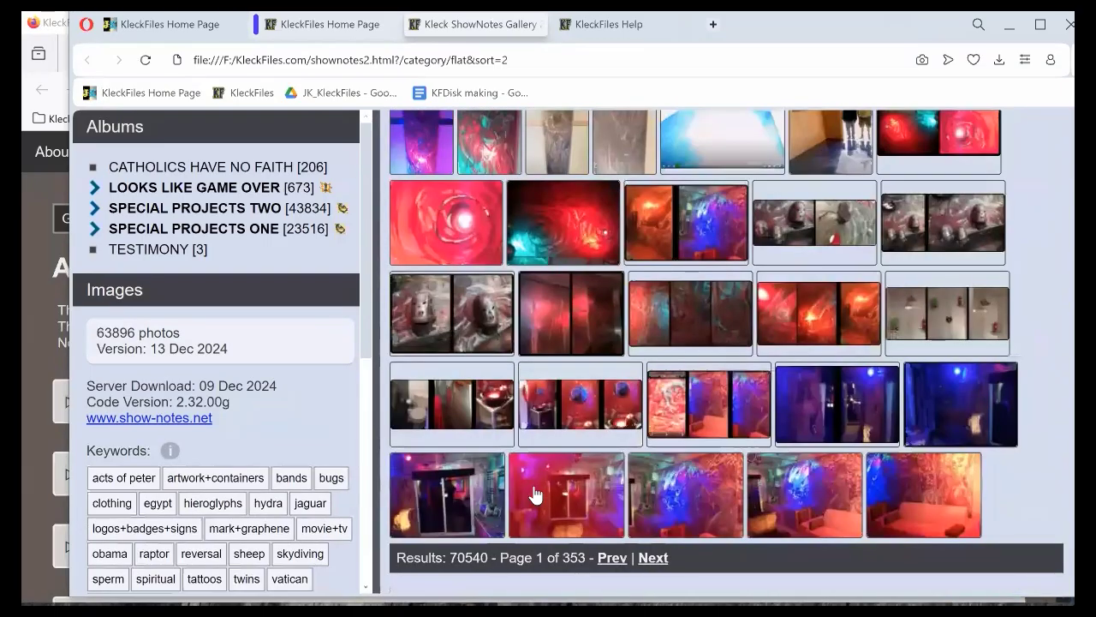
pyautogui.scroll(15, 534, 495)
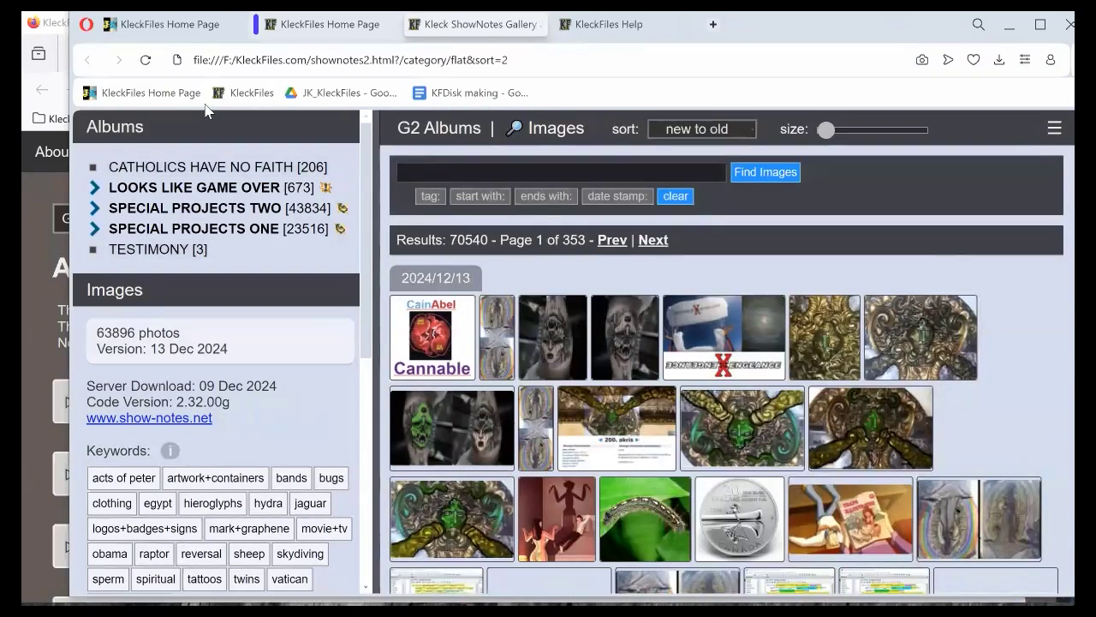